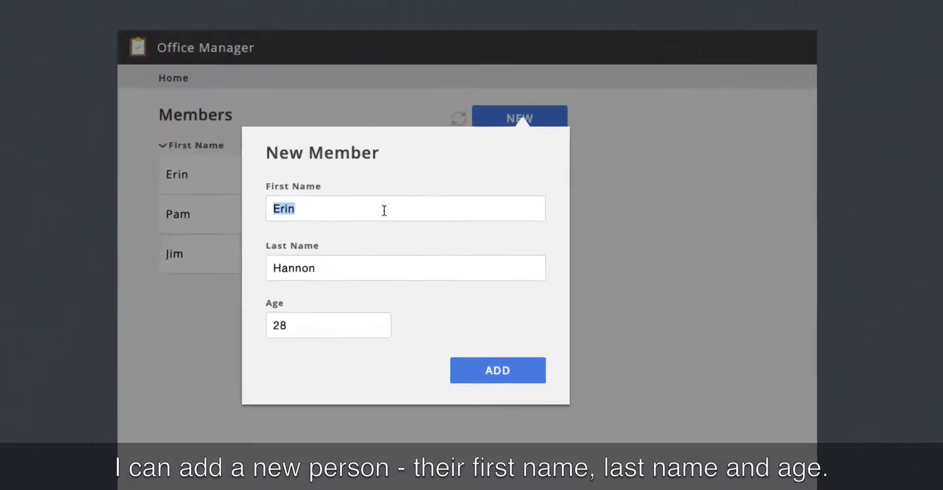
Step: Add the new member with their first name, last name and an age of 42
text(Michael)
click(341, 263)
key(ctrl+a)
text(Scott)
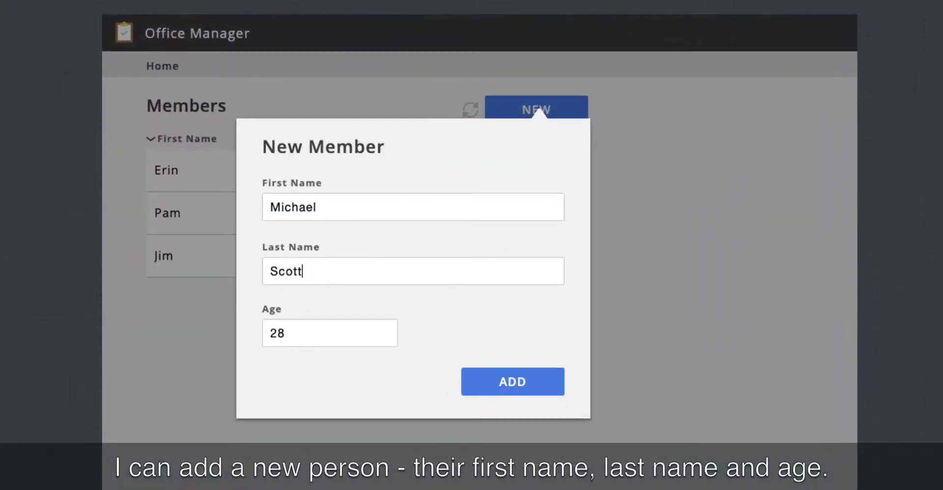
double_click(296, 328)
text(42)
click(491, 381)
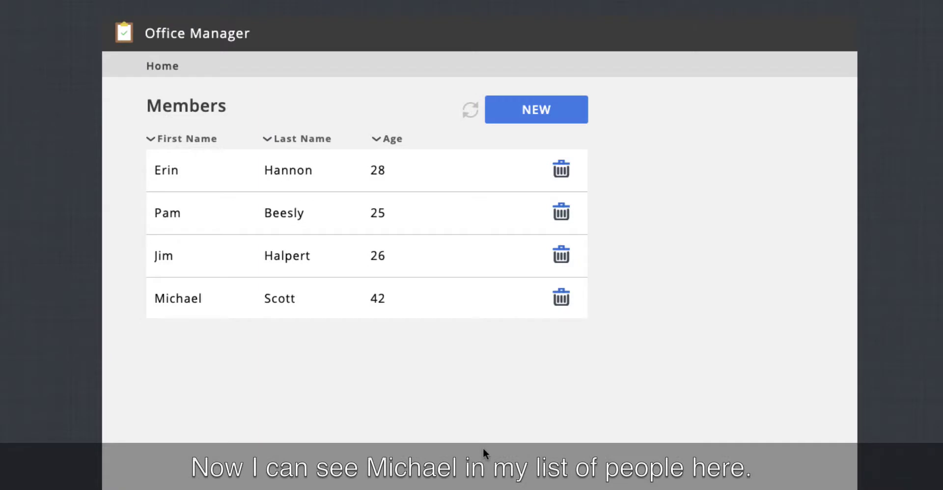
Step: Delete the newly added member aged 42 from the members list
click(564, 298)
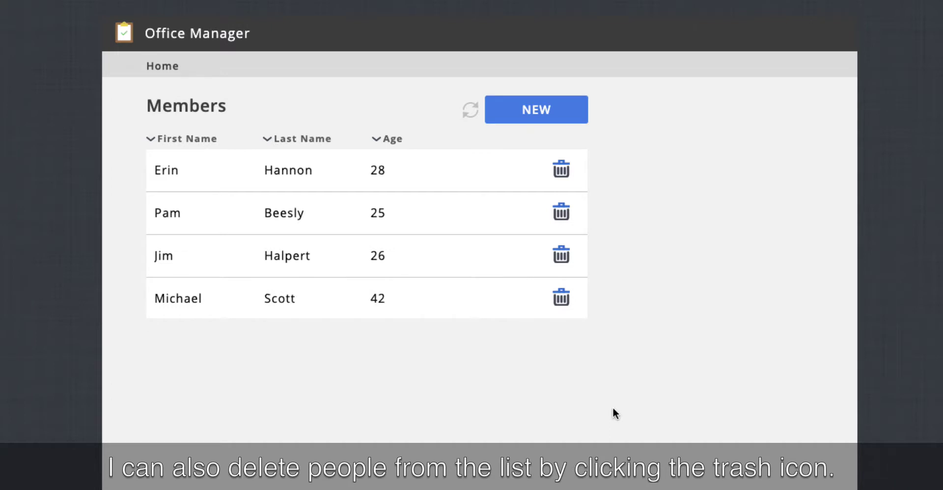
click(561, 298)
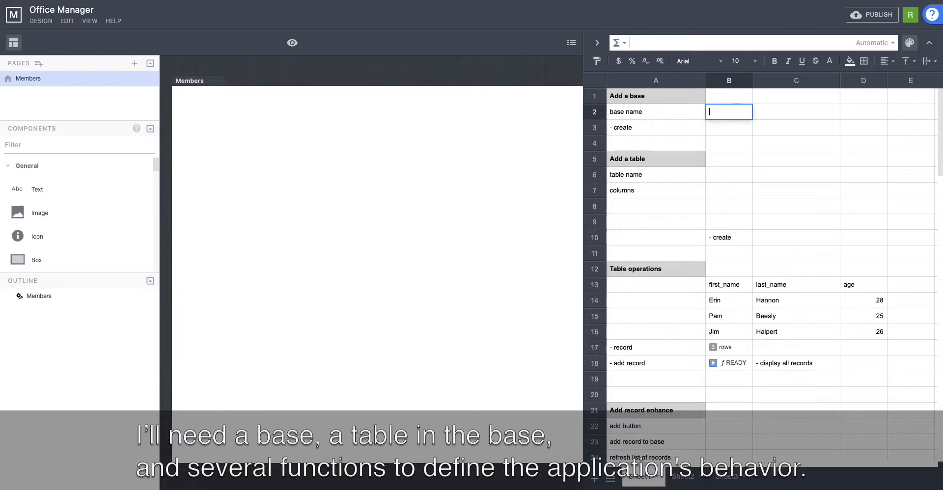
Step: Enter people_base as the base name in cell B2
text(people)
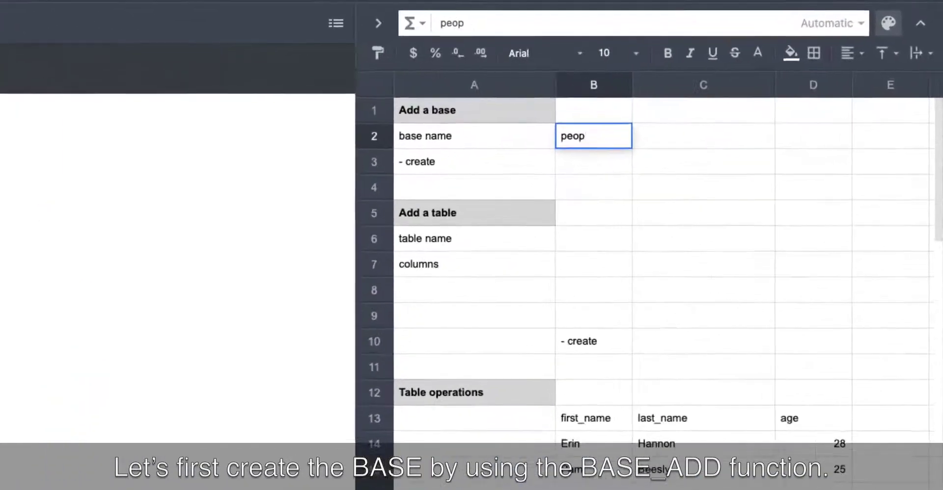
text(_base)
key(Return)
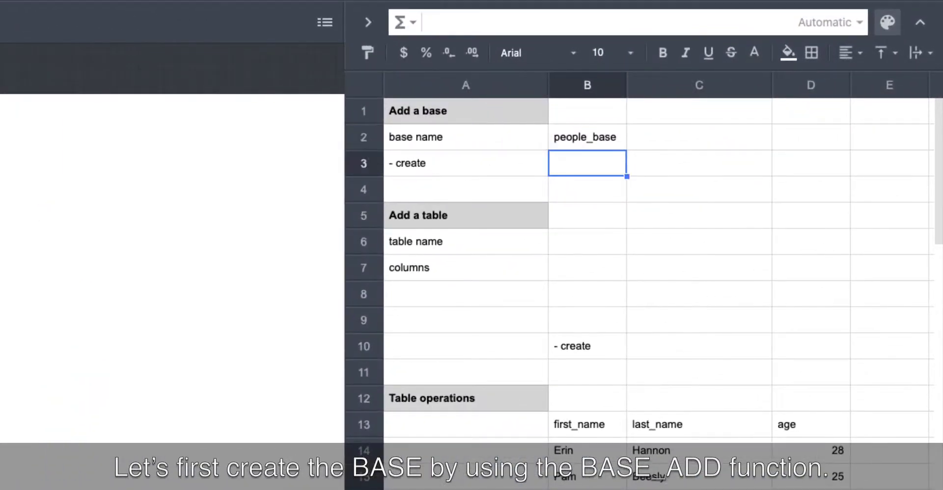
Step: Create the base by entering the action formula =?BASE_ADD(B2) in cell B3 and running it
text(=?base)
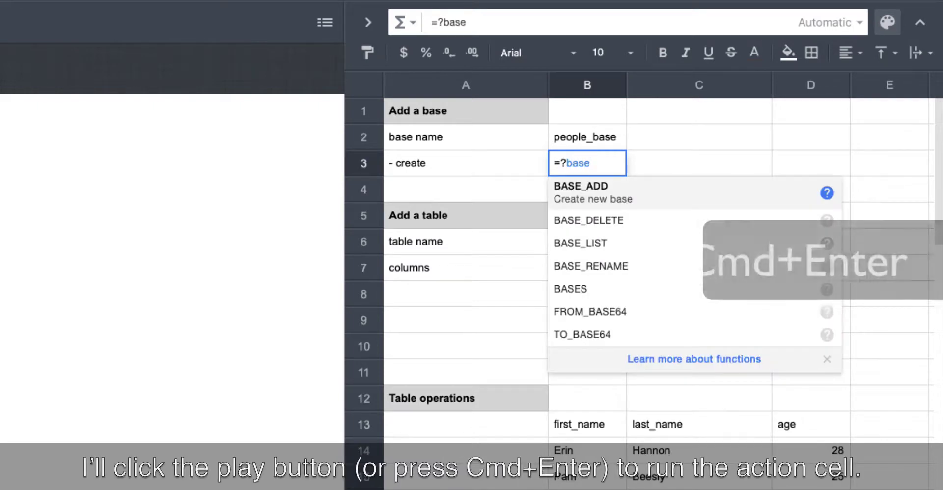
key(Tab)
text(B2)
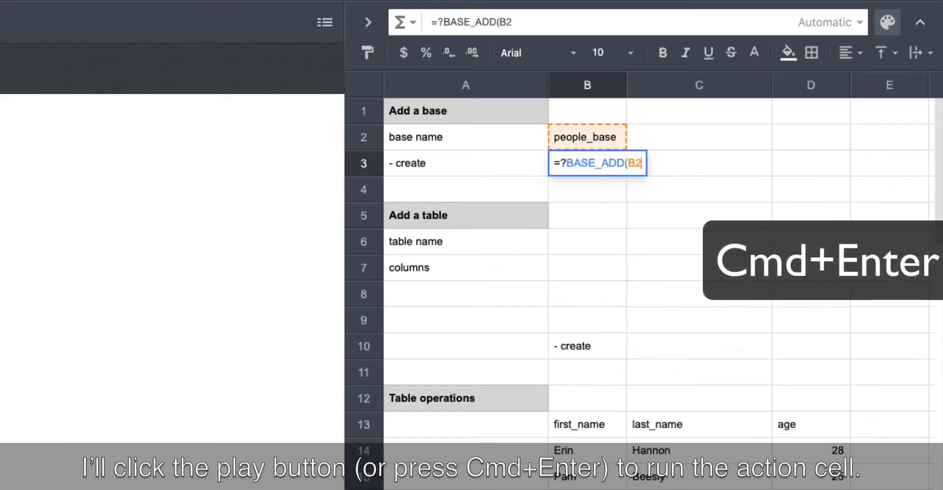
key(Return)
click(585, 166)
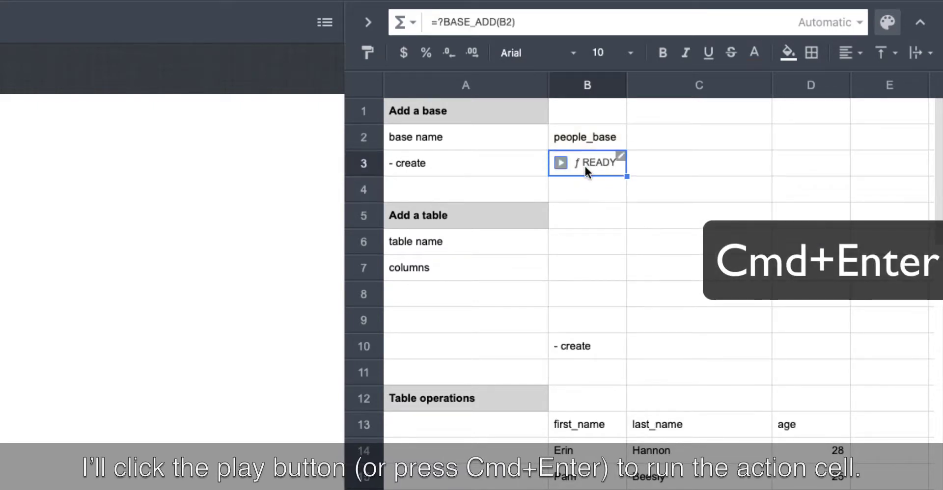
key(super+Return)
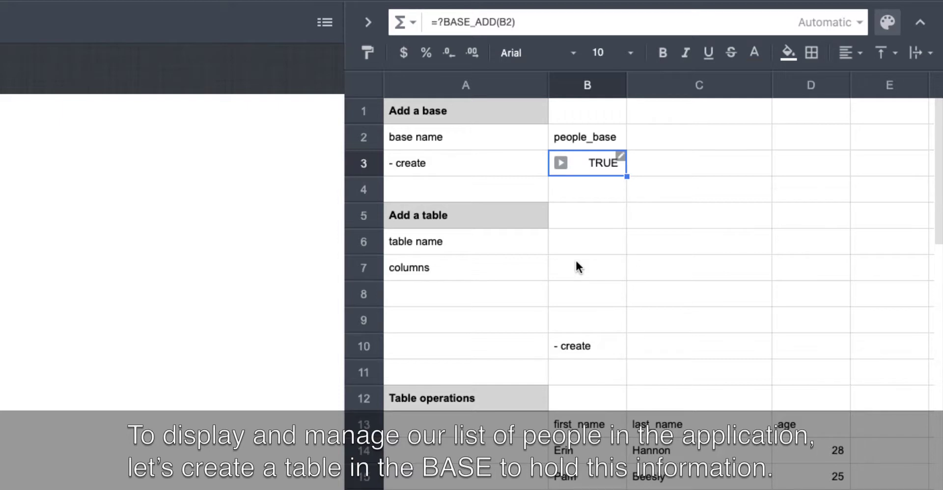
Step: Enter person as the table name in B6 and list the columns first_name, last_name and age in B7 to B9
click(570, 245)
text(person)
key(Return)
text(f)
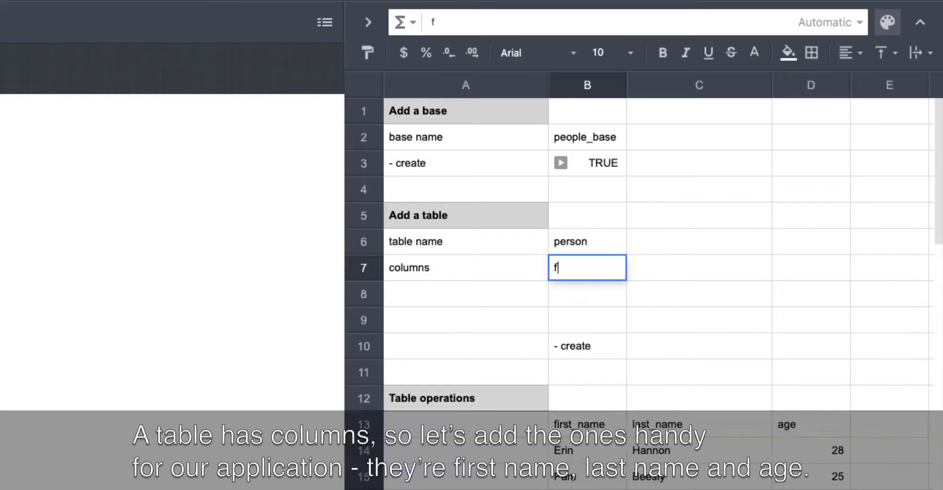
text(irst_name)
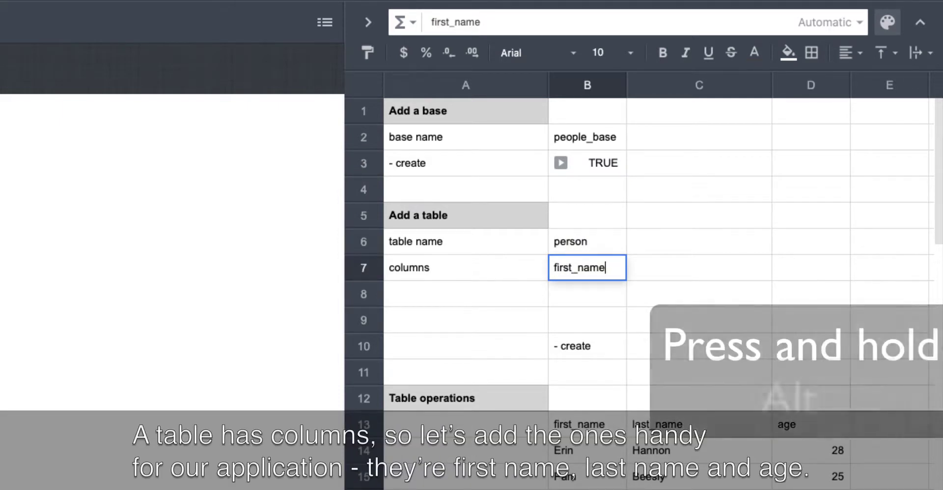
key(Return)
text(last_nam)
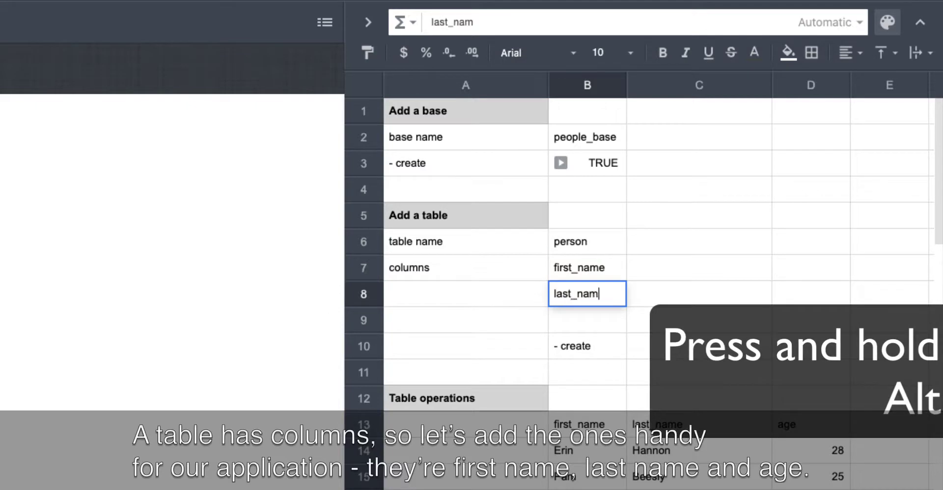
text(e)
key(Return)
text(age)
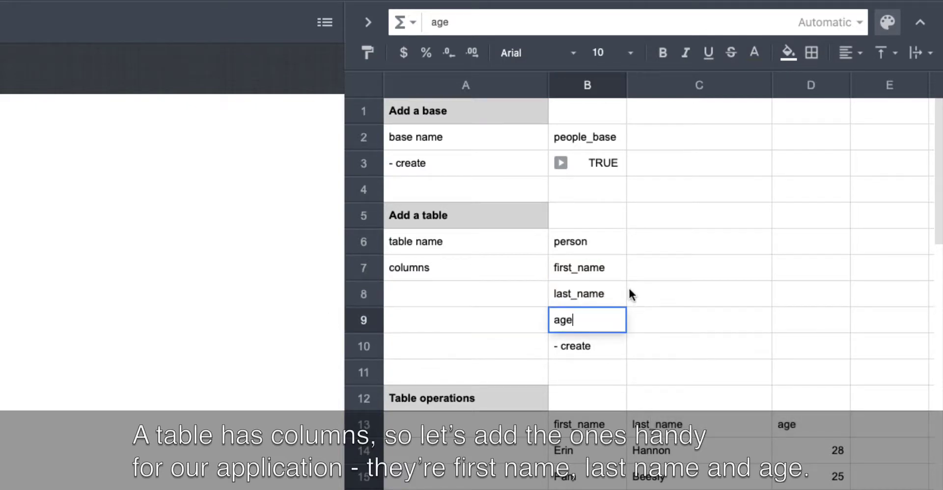
Step: Set the column types in C7 to C9 to string for both name columns and number for age
click(644, 263)
text(string)
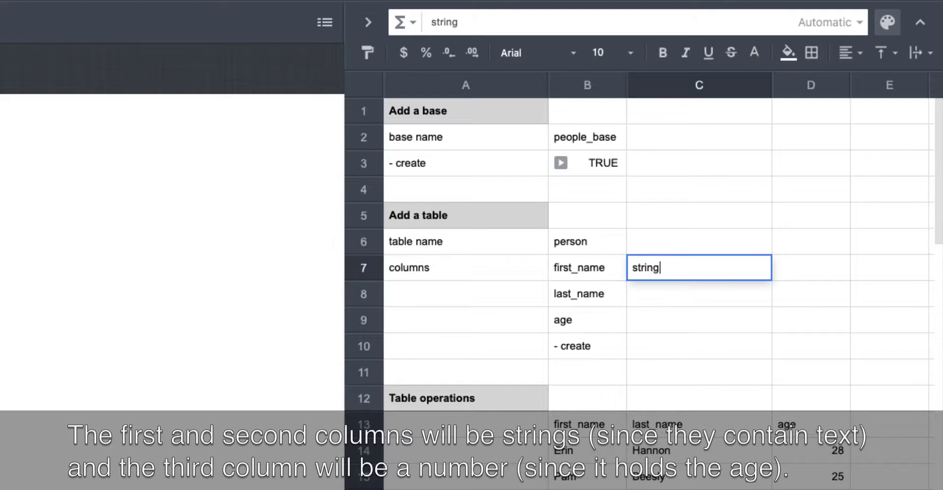
key(Return)
text(string)
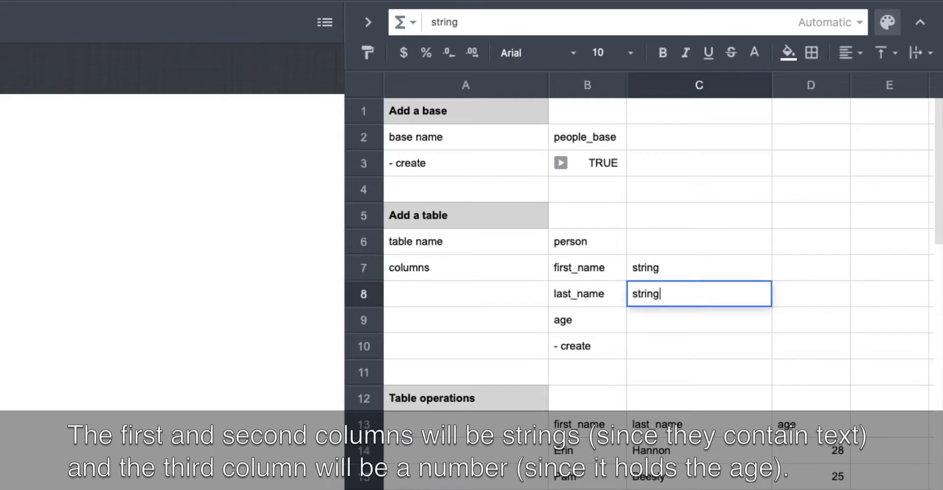
key(Return)
text(number)
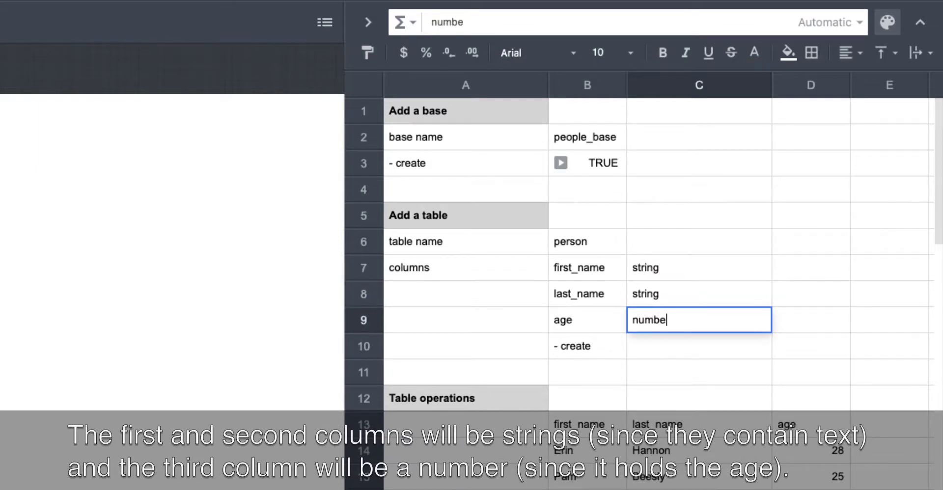
key(Return)
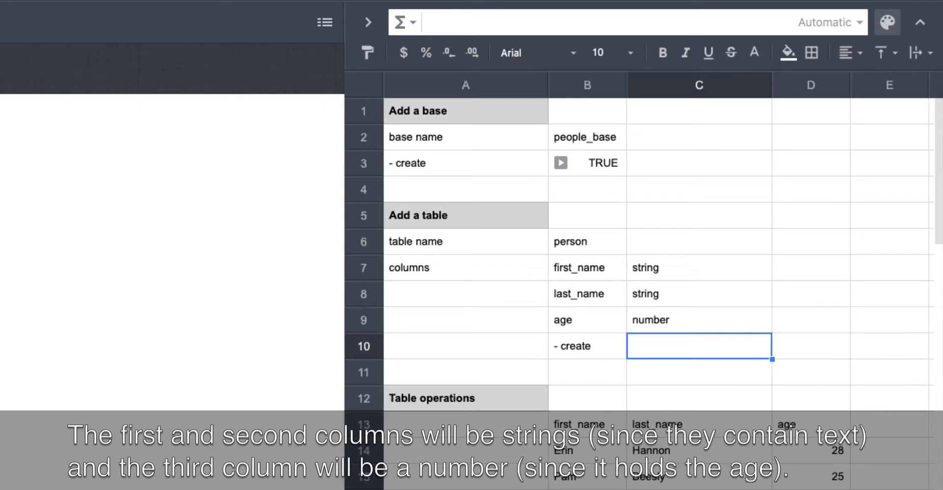
Step: Create the table by entering =?TABLE_SPEC(B2,B6,B7:C9) in cell C10 and running it
text(=?tabl)
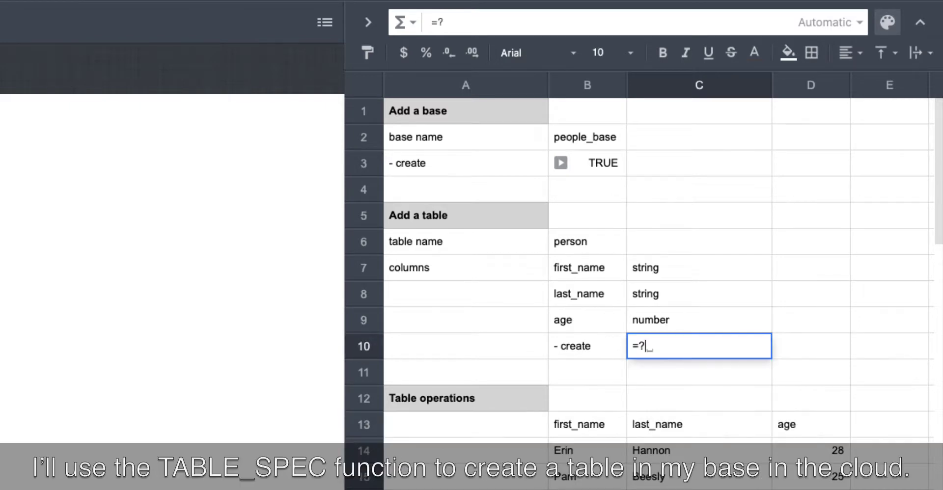
text(e_spec(B2,B7)
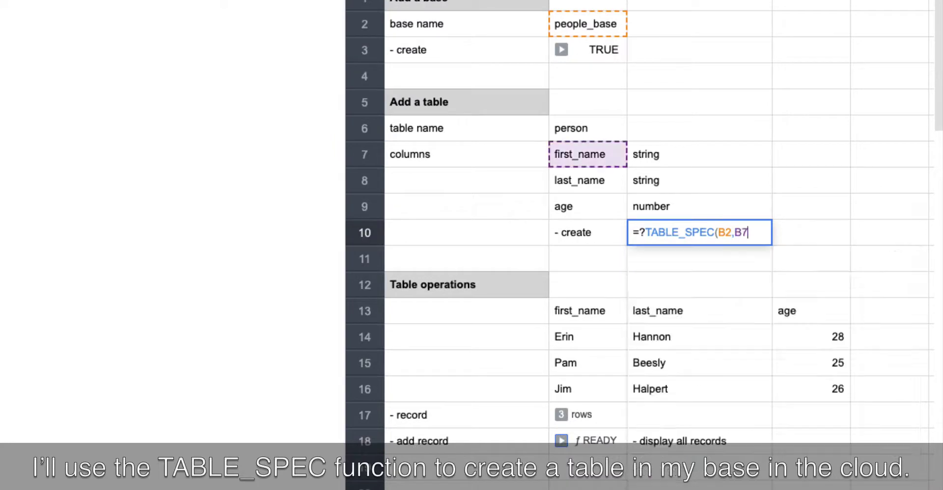
key(BackSpace)
text(6,)
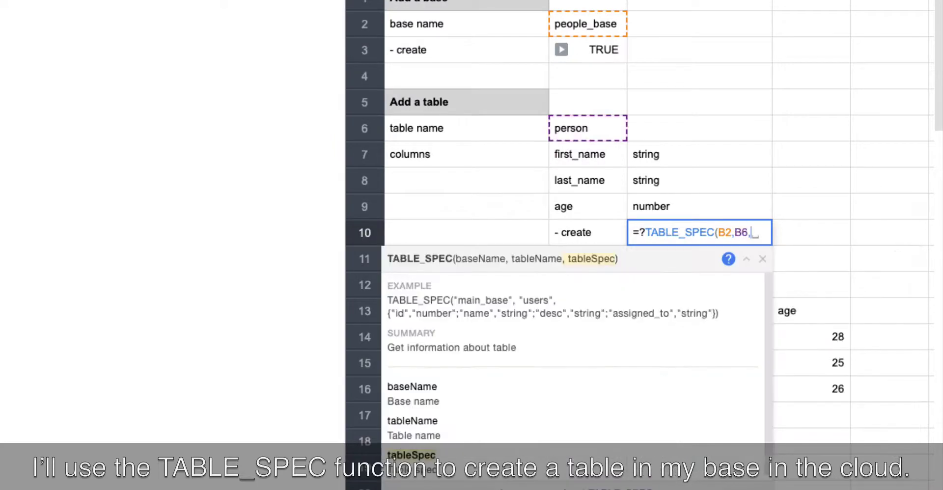
text(B7:)
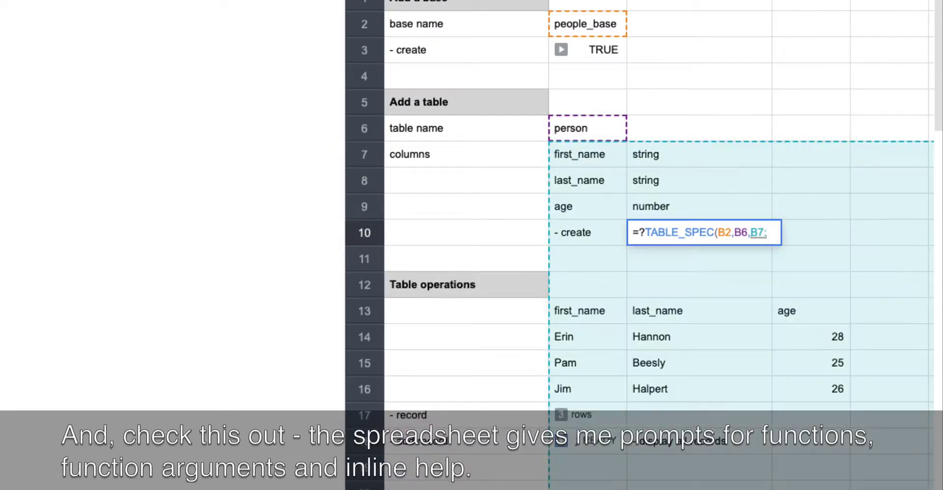
text(C9)
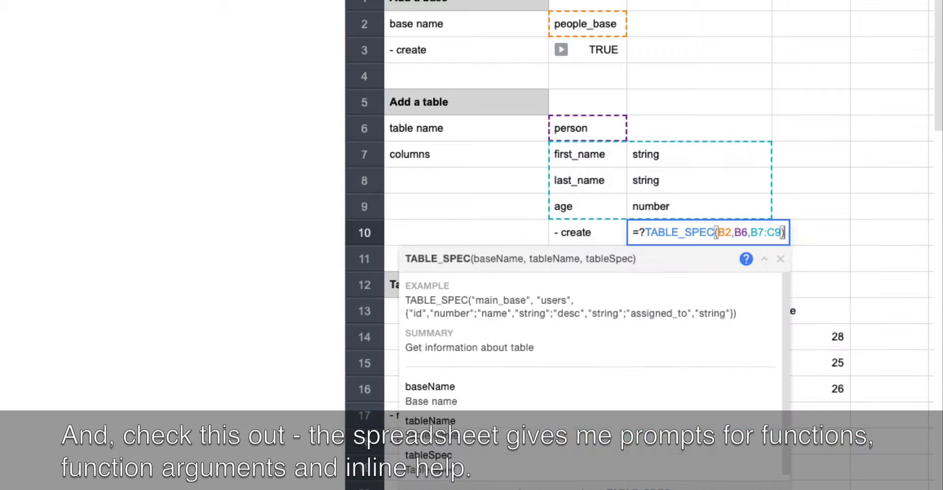
key(Return)
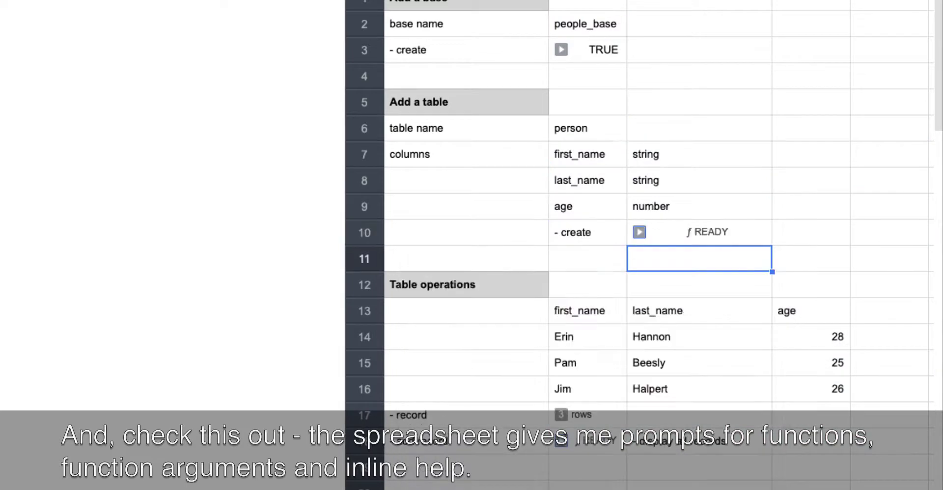
click(671, 225)
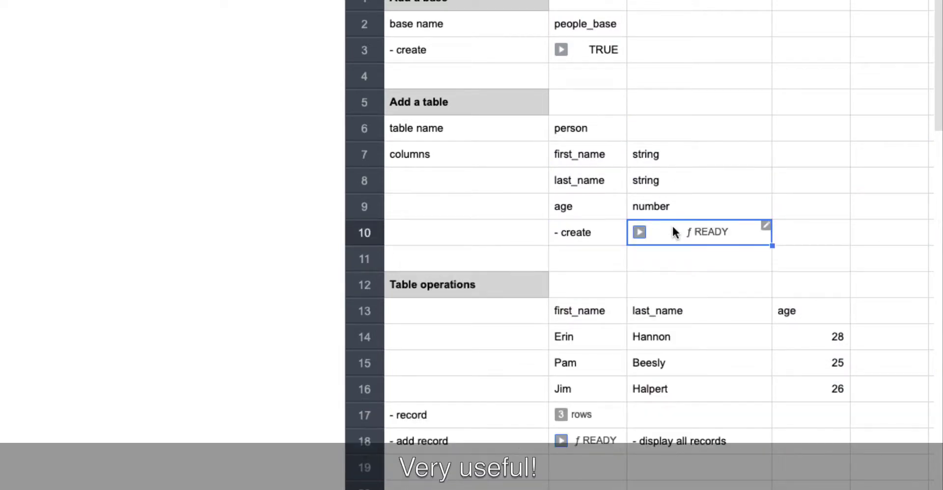
key(ctrl+Return)
key(super+Return)
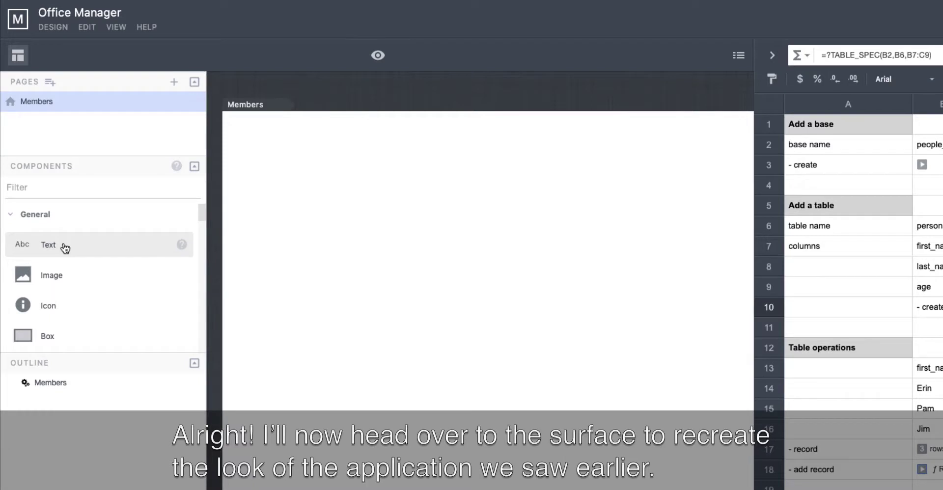
Step: Add a text component near the upper part of the Members page and set its text to Members
drag(66, 248, 311, 205)
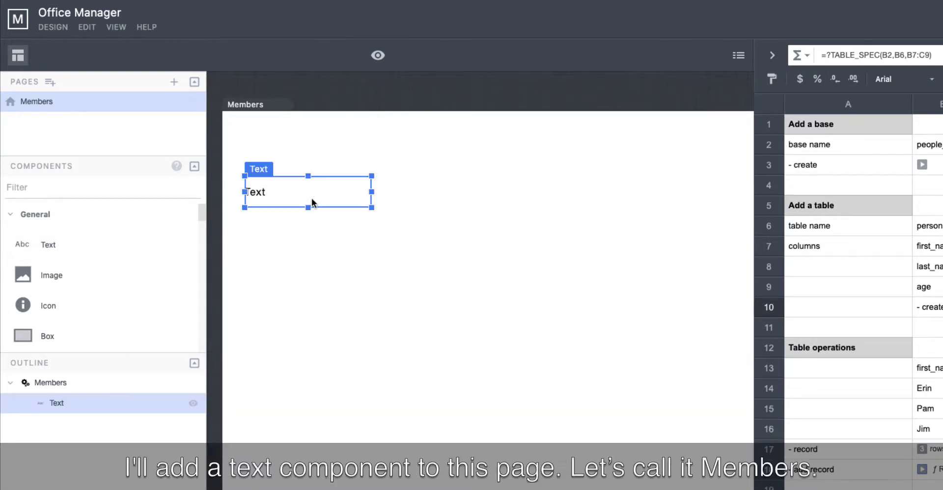
triple_click(664, 212)
text(Members)
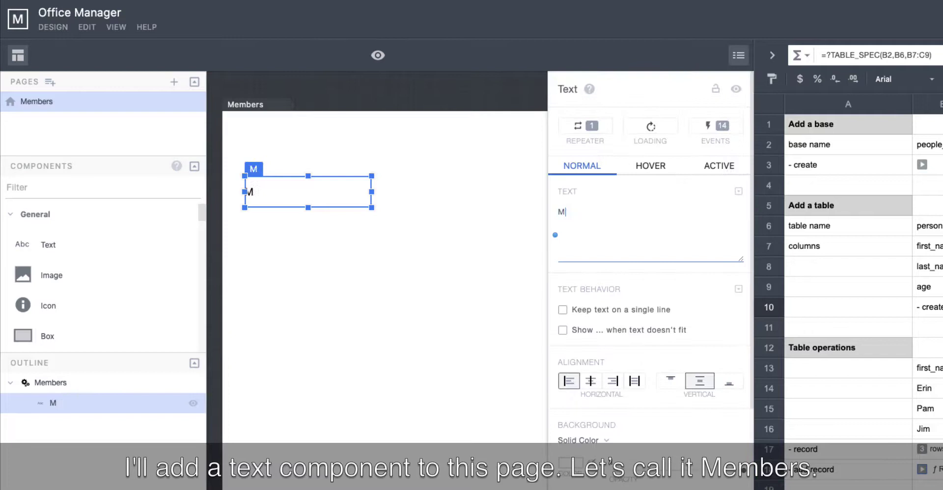
key(Return)
click(449, 255)
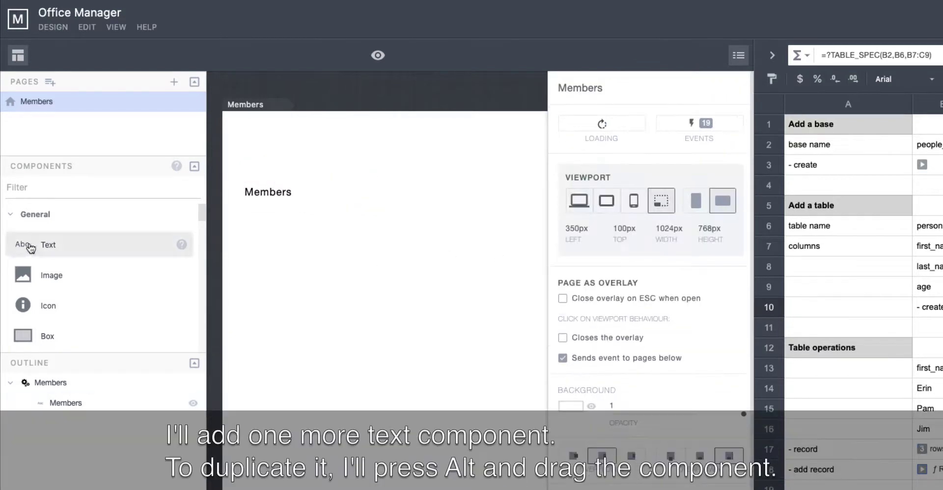
Step: Add a row of three text components below the Members heading and set the first one's text to First Name
drag(48, 244, 450, 221)
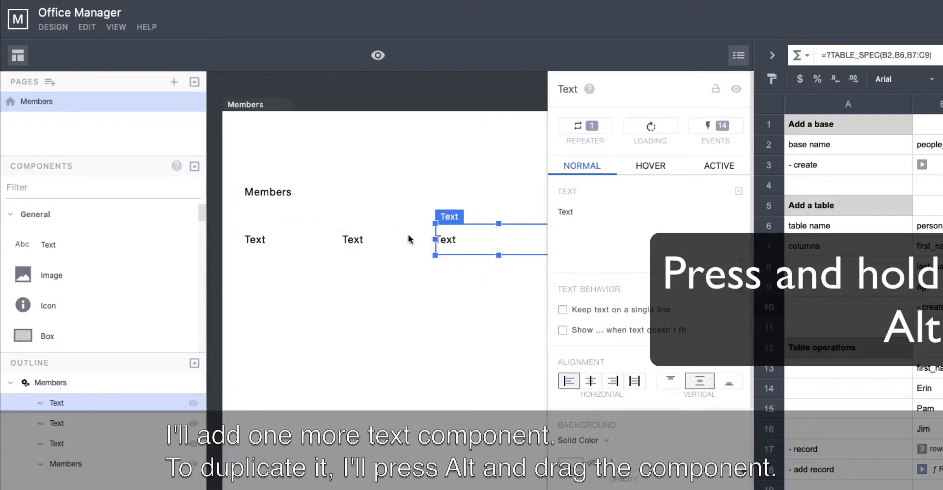
click(289, 263)
click(287, 249)
triple_click(600, 210)
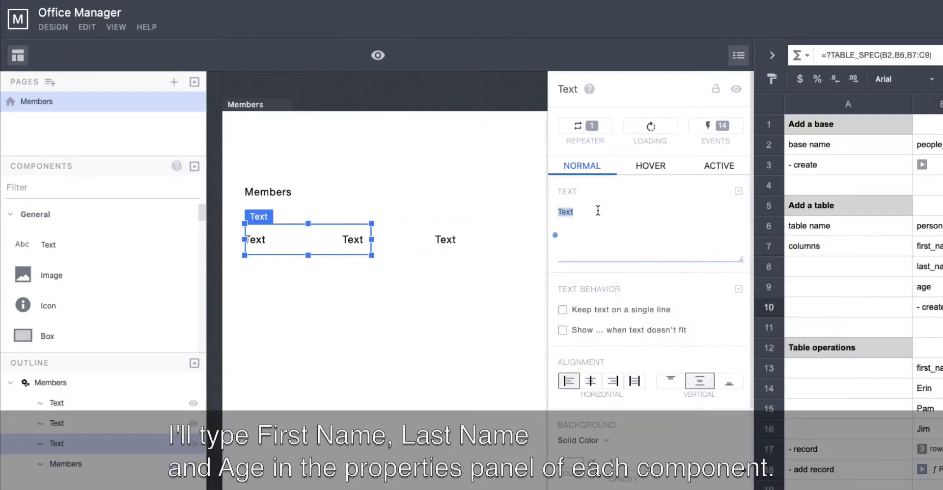
text(First Name)
Step: Set the second text component in the row to Last Name and the third to Age
click(352, 239)
triple_click(569, 211)
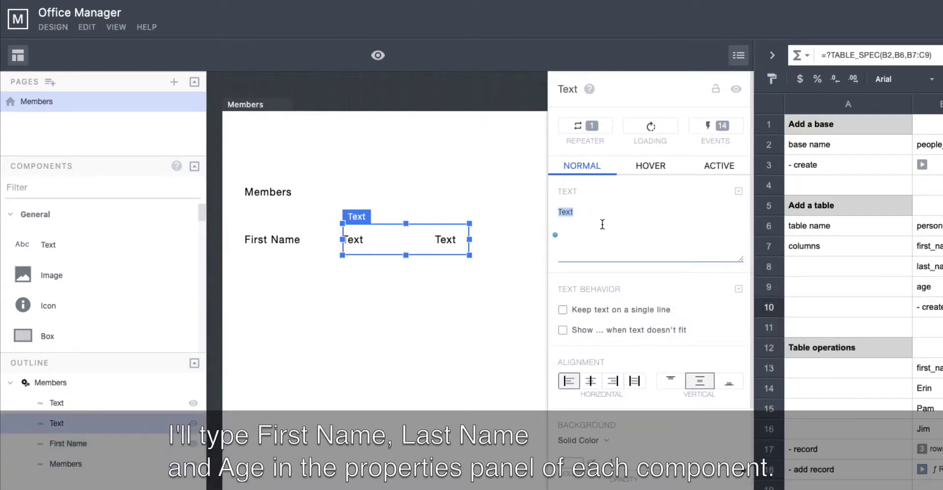
text(Last Name)
click(444, 239)
triple_click(567, 211)
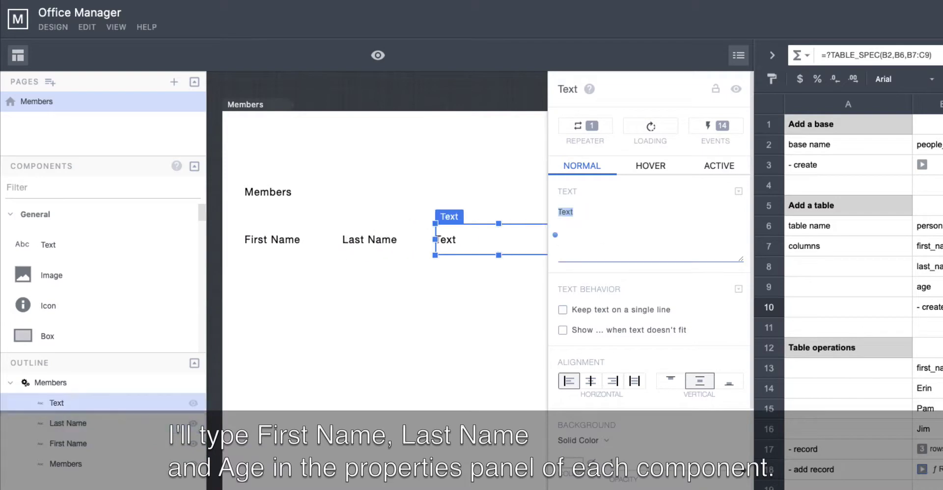
text(Age)
click(456, 319)
Step: Add a second row of three placeholder text components aligned under First Name, Last Name and Age
drag(49, 245, 358, 266)
drag(358, 265, 450, 266)
key(super+z)
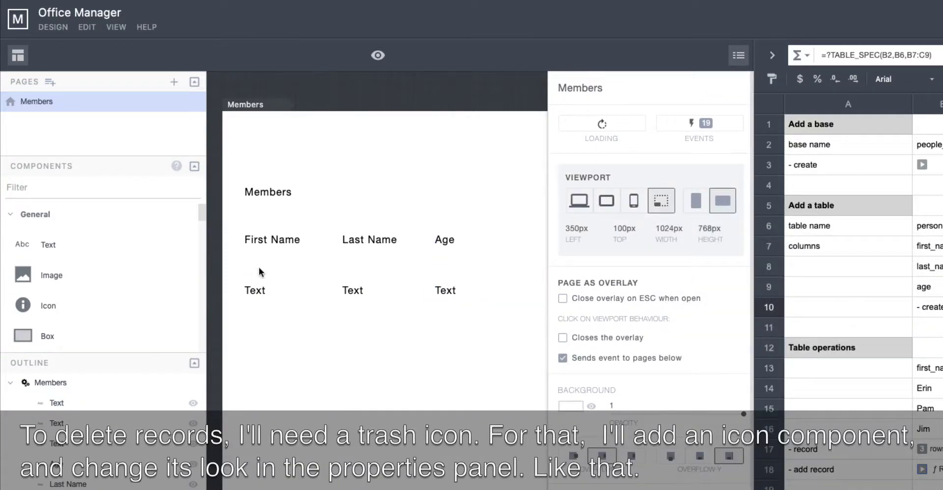
Step: Add an icon component at the end of the placeholder row, change it to the bin-outline icon and shrink it
drag(79, 312, 498, 287)
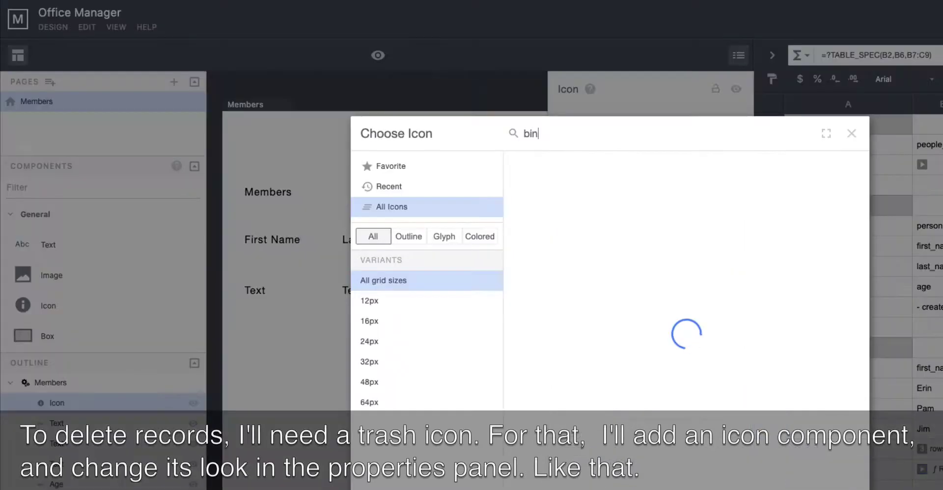
scroll(740, 456, down, 2)
click(743, 471)
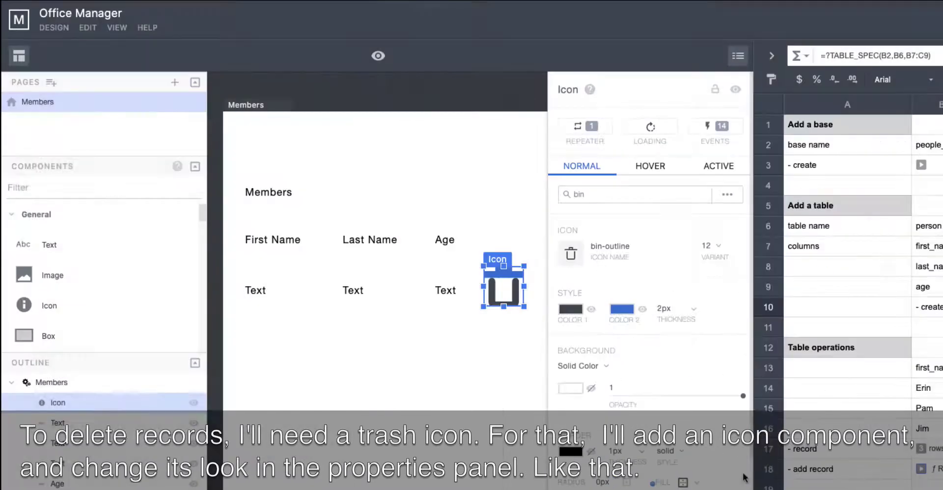
drag(523, 269, 512, 284)
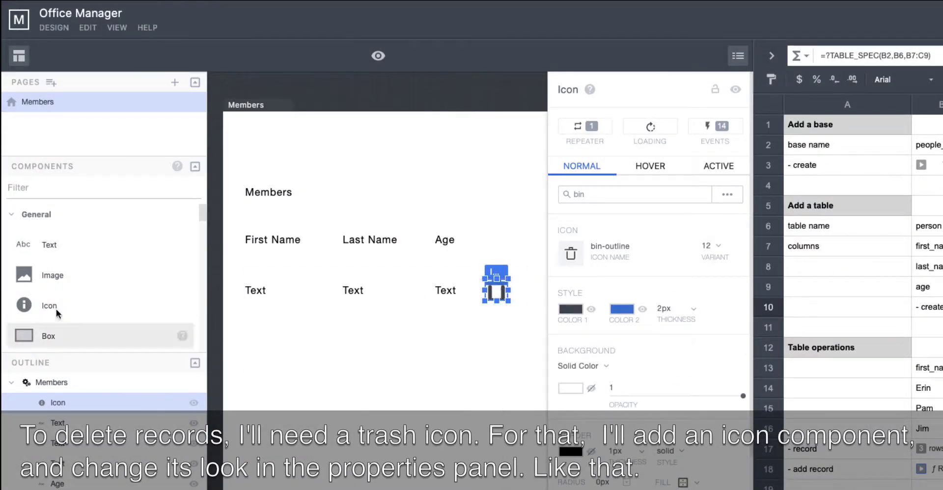
Step: Add a second icon component beside the Members heading, change it to the reload-glyph refresh icon and reduce its size
drag(58, 309, 372, 194)
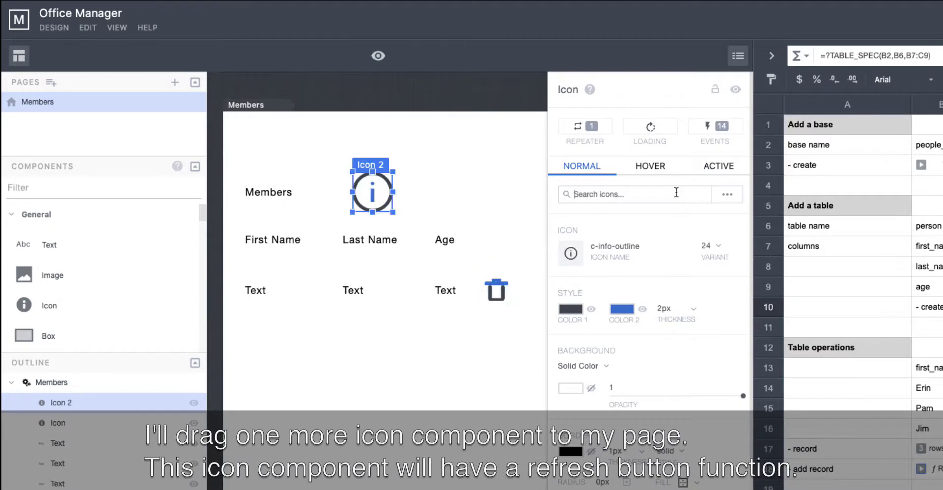
text(refresh)
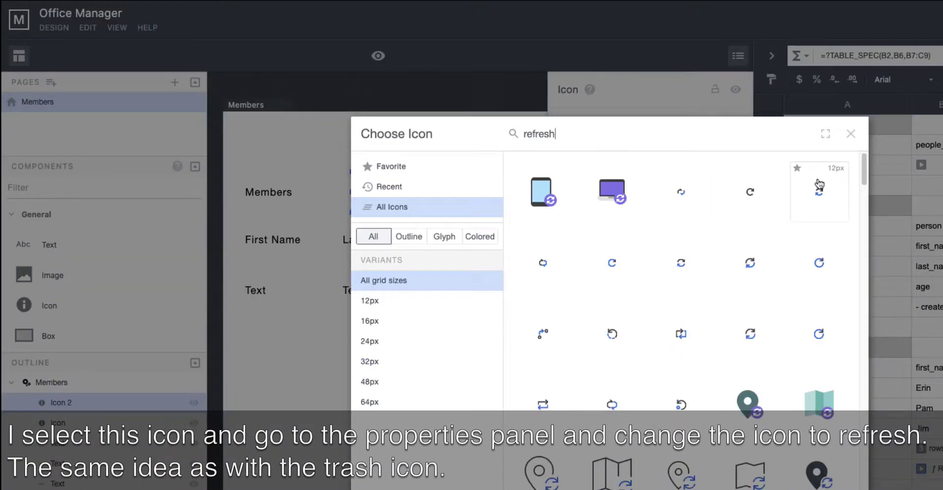
click(819, 184)
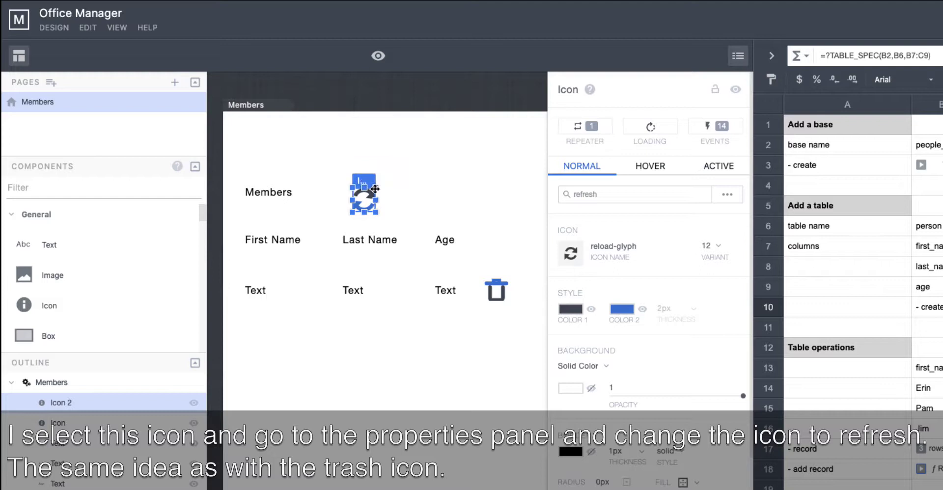
drag(374, 189, 370, 188)
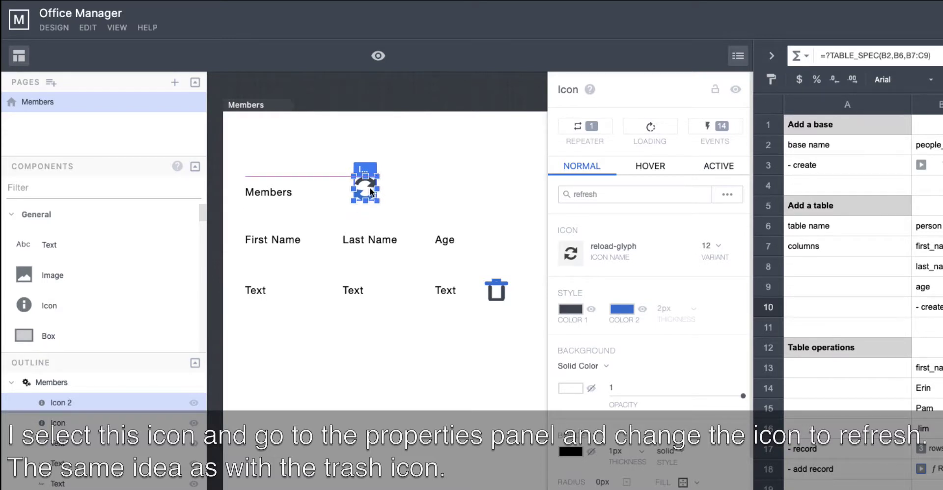
Step: Add a button component beside the refresh icon and set its caption to NEW
click(122, 177)
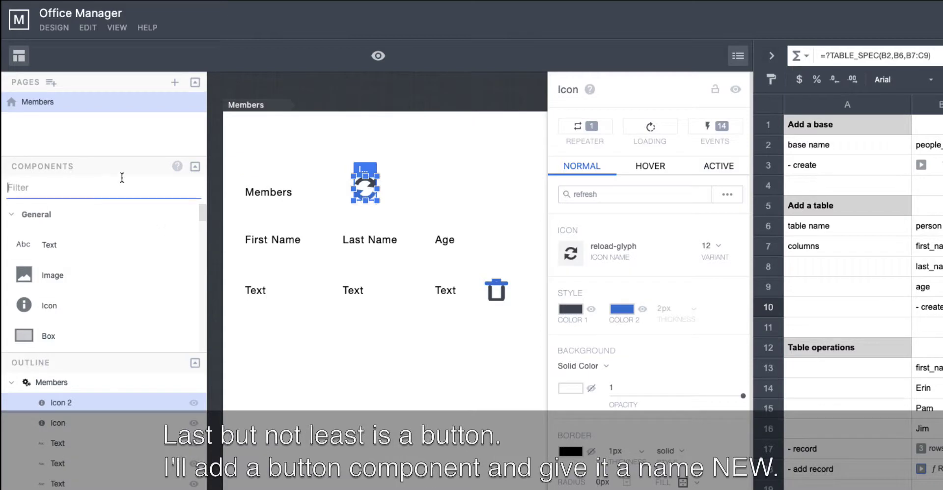
text(button)
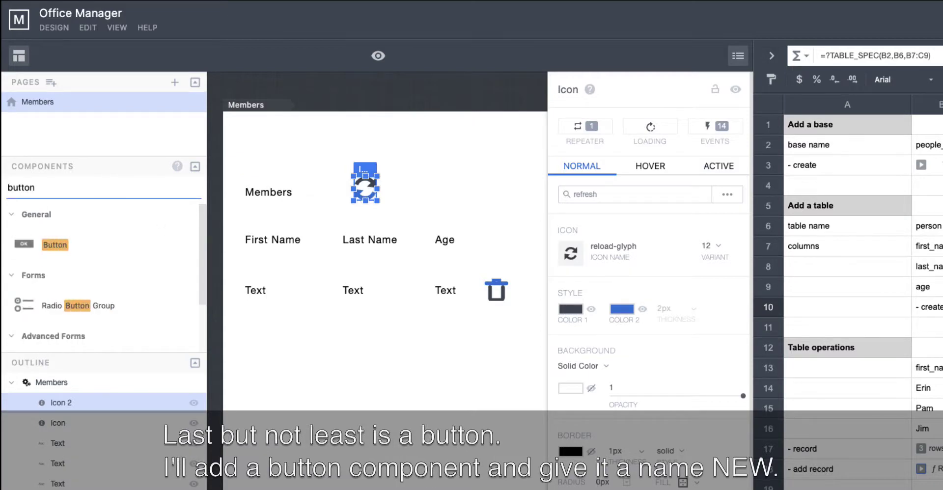
drag(67, 254, 422, 214)
drag(463, 186, 464, 190)
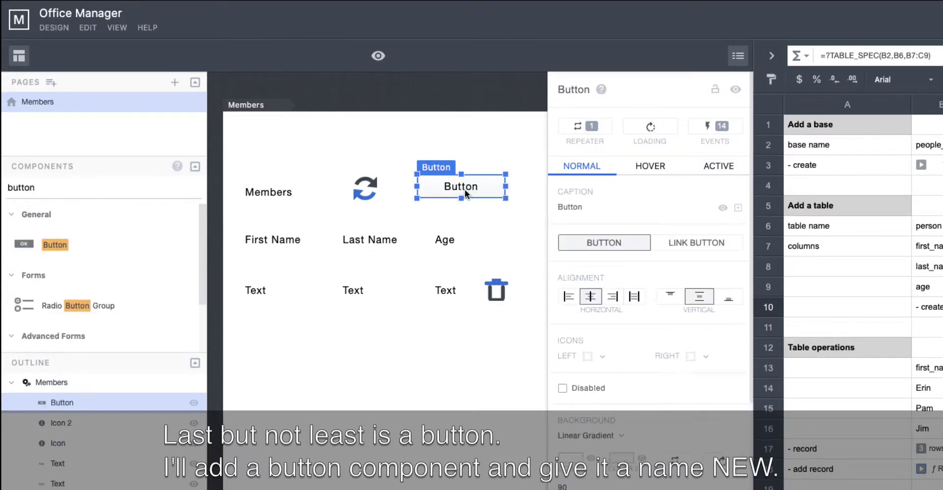
click(590, 207)
key(super+a)
text(NEW)
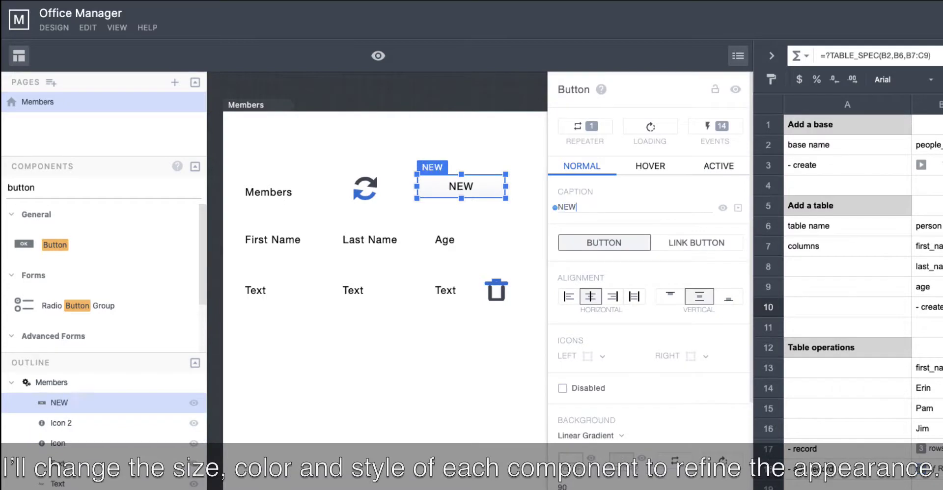
click(738, 55)
click(620, 228)
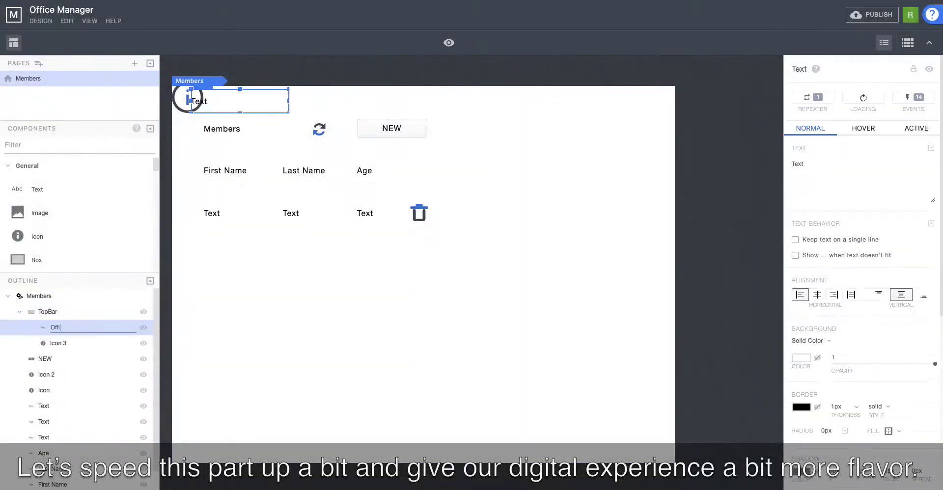
Step: Rename the icon component inside TopBar to List icon and change its icon to the todo-colored clipboard
double_click(57, 344)
text(List icon)
click(923, 150)
text(lis)
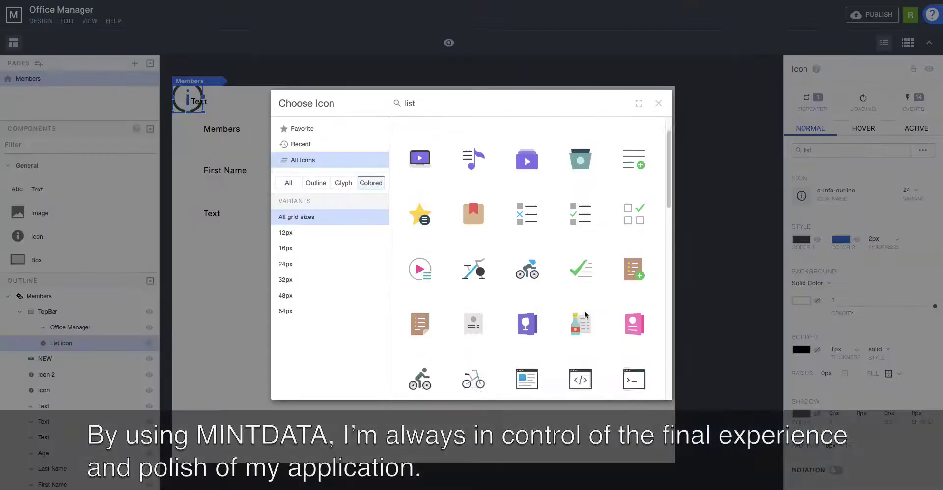
scroll(583, 307, down, 2)
scroll(582, 307, up, 4)
scroll(582, 307, down, 5)
click(485, 228)
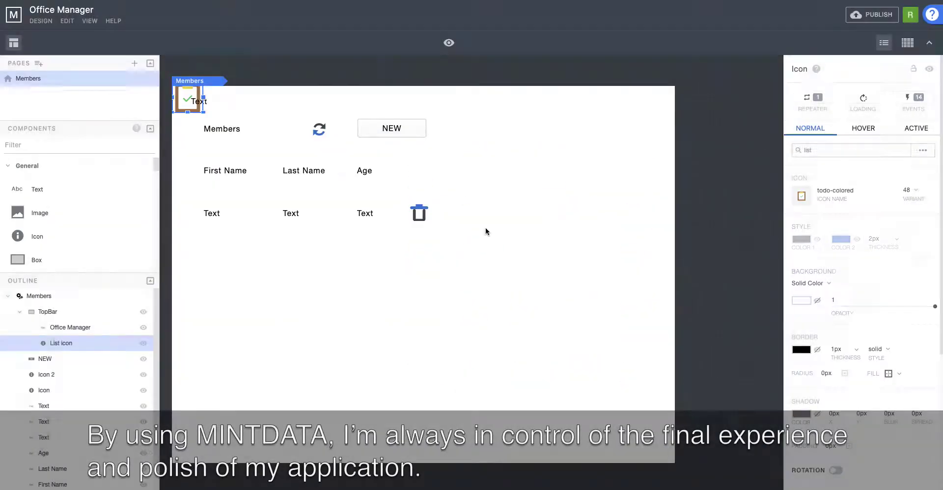
Step: Make the Office Manager title text white and give the TopBar box a dark background
scroll(862, 294, down, 4)
click(70, 327)
click(932, 150)
click(800, 206)
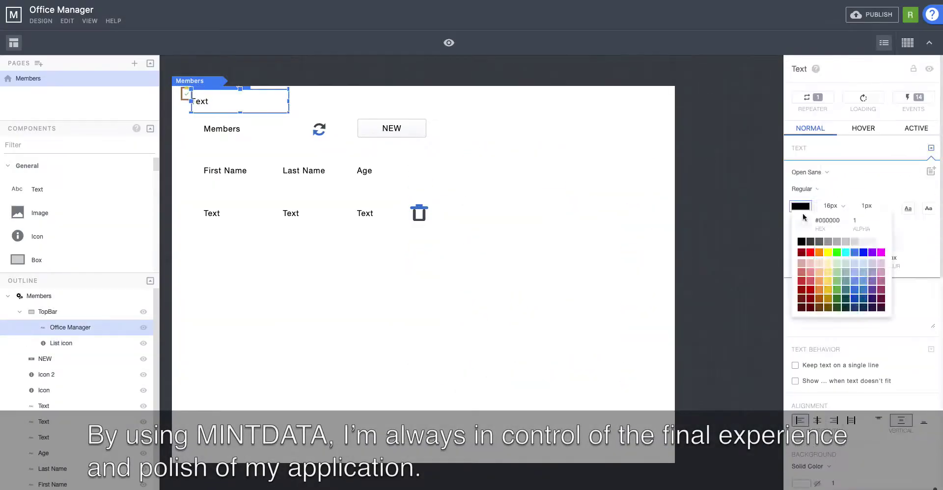
click(47, 312)
click(801, 177)
Step: Add a button named Home below the top bar and place it inside a box named Header
click(49, 144)
text(button)
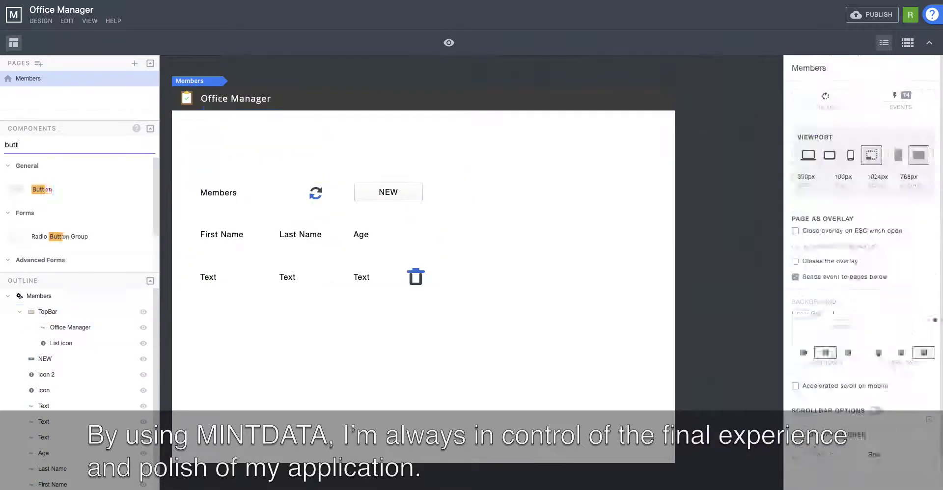
drag(42, 189, 234, 120)
text(Home)
scroll(856, 350, down, 4)
right_click(93, 311)
Step: Set the Header box's background to a semi-transparent #d9d9d9 and adjust the box's properties
click(801, 177)
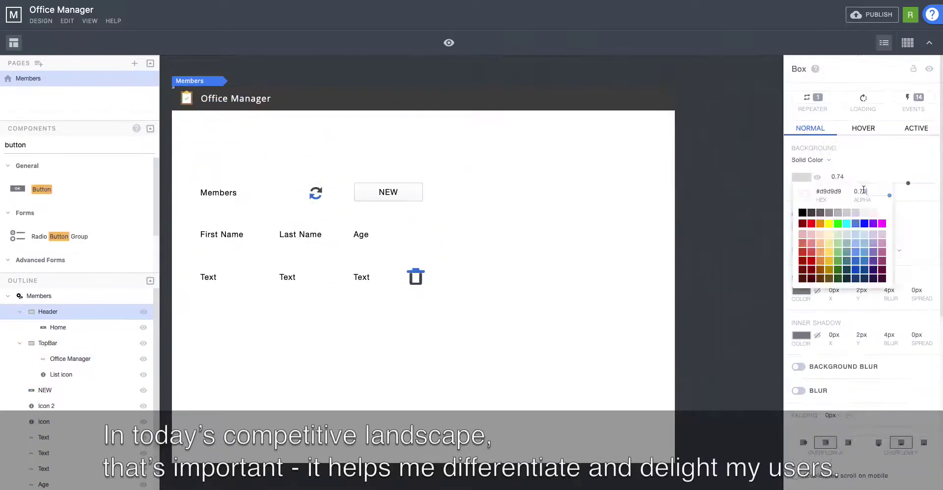
scroll(862, 275, down, 5)
click(853, 324)
Step: Make the Members heading larger and bold, and position it just below the Home bar with a 60px left offset
click(218, 193)
click(931, 148)
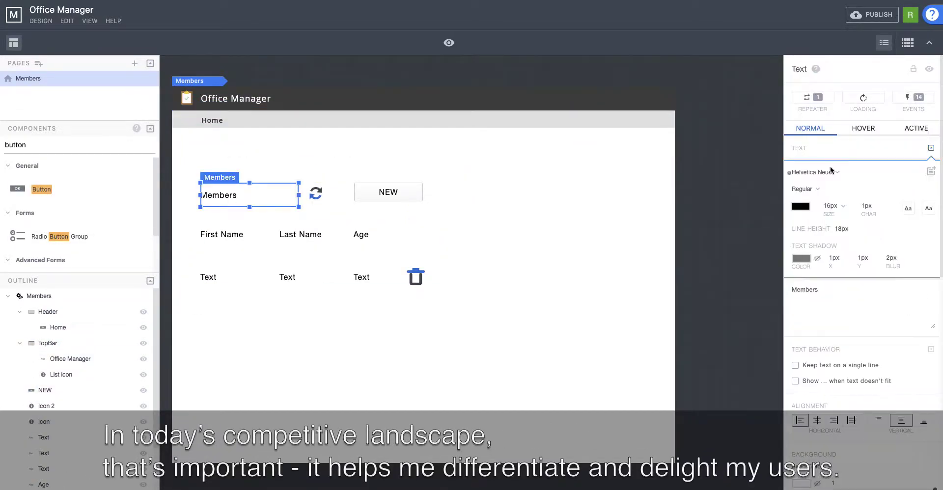
click(829, 172)
scroll(861, 305, down, 5)
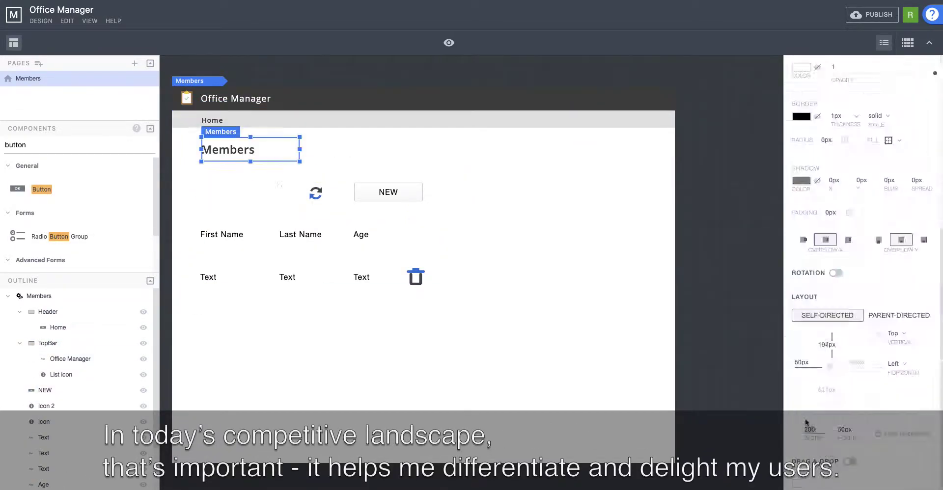
Step: Restyle the refresh icon as small and grey, and the NEW button as blue with a bold white caption
click(315, 193)
click(388, 192)
scroll(860, 305, down, 4)
Step: Add small down-chevron icons beside the First Name, Last Name and Age column headings
double_click(16, 145)
text(icon)
scroll(887, 330, down, 5)
click(40, 314)
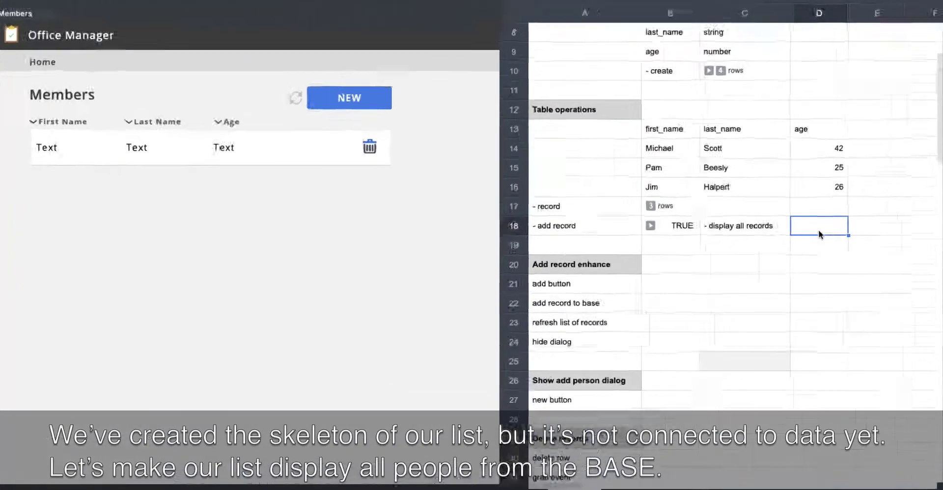
Step: Enter =?GET_RECORDS(B2,B6) in cell D18 beside "- display all records", run it and open the fetched rows
text(=?)
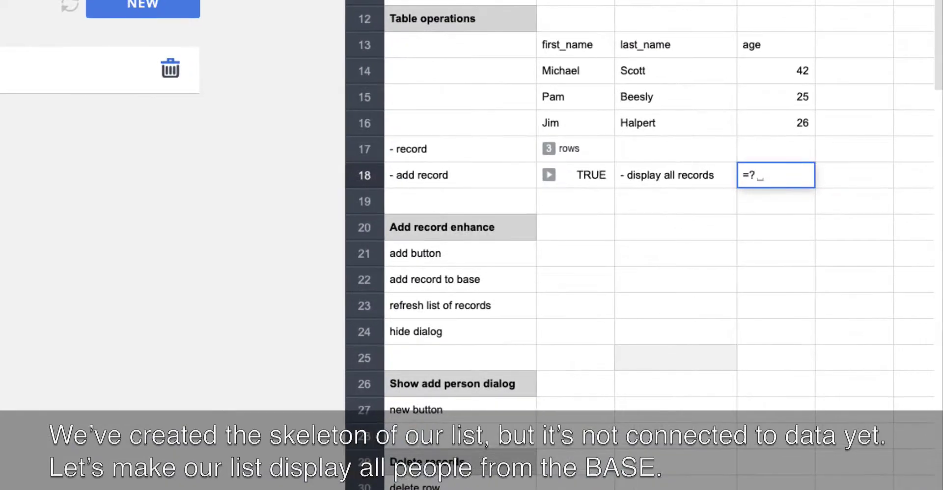
text(get_rec)
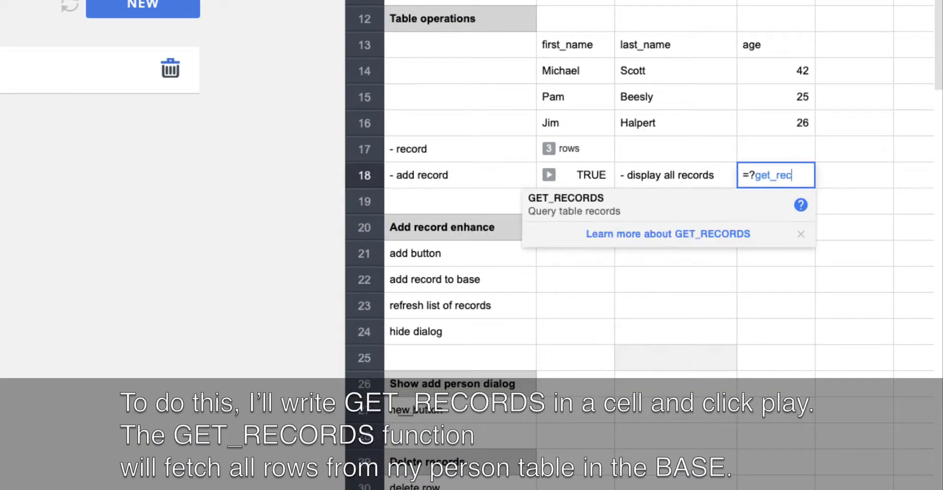
key(Tab)
text(B2,)
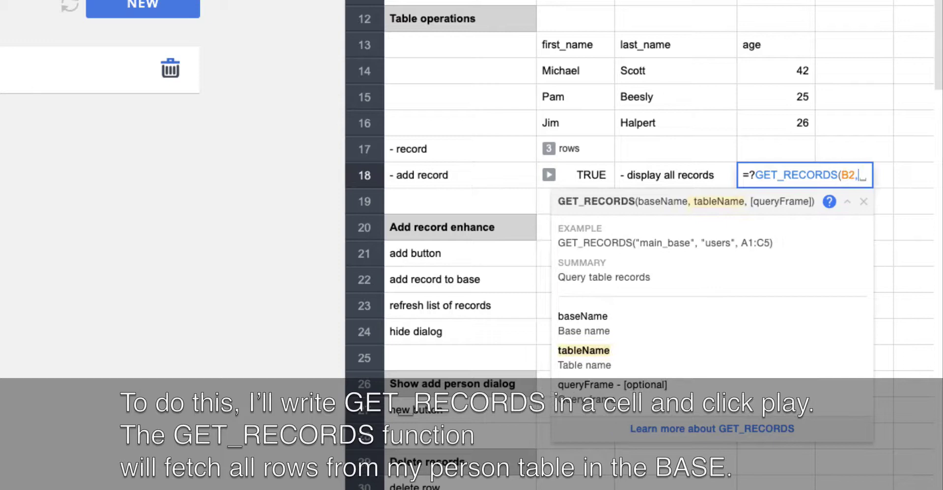
text(B6))
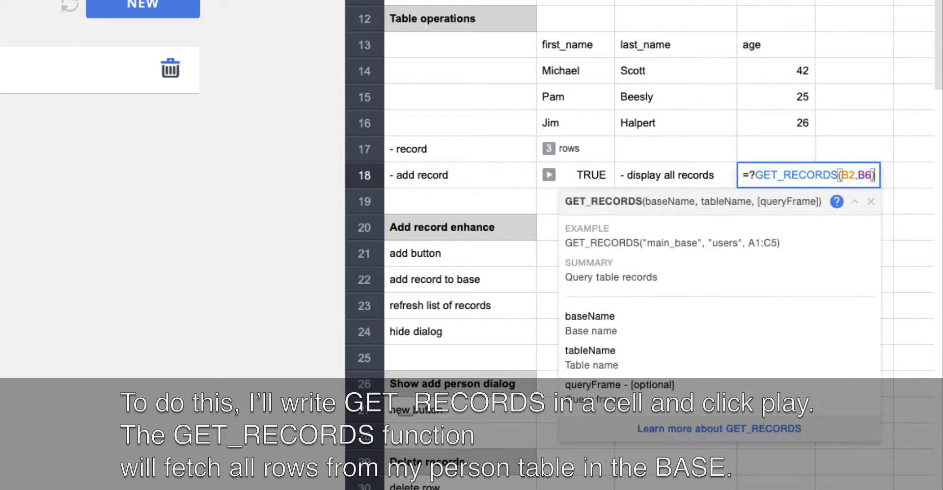
key(Return)
click(748, 175)
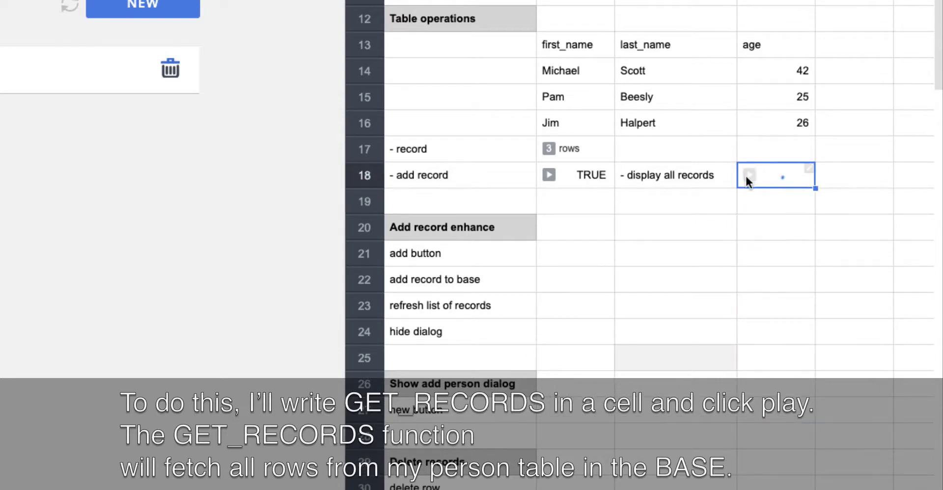
click(764, 176)
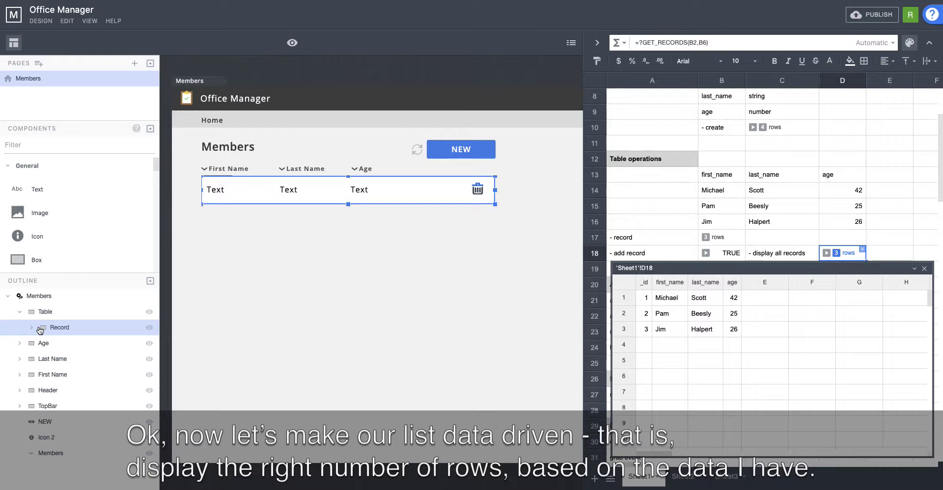
Step: Bind the Record box's repeater to the _id column of the D18 records, extending the range automatically downward
click(32, 327)
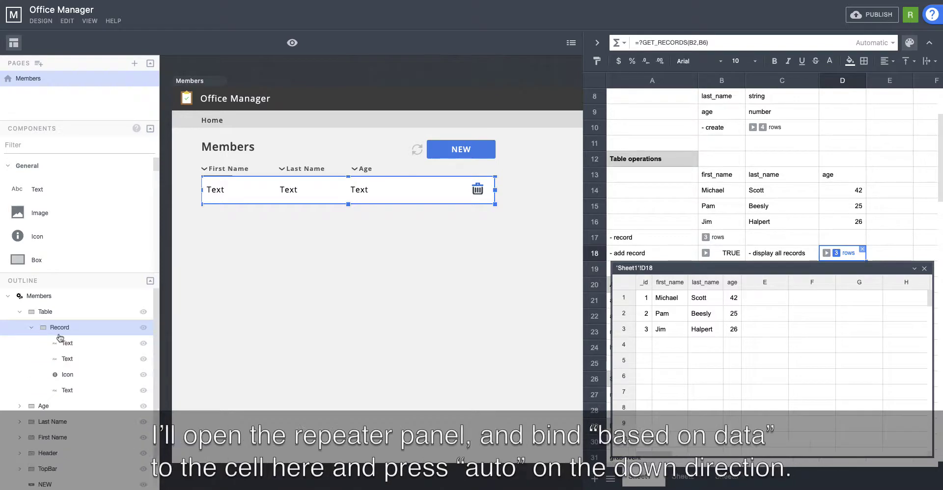
click(570, 43)
click(447, 96)
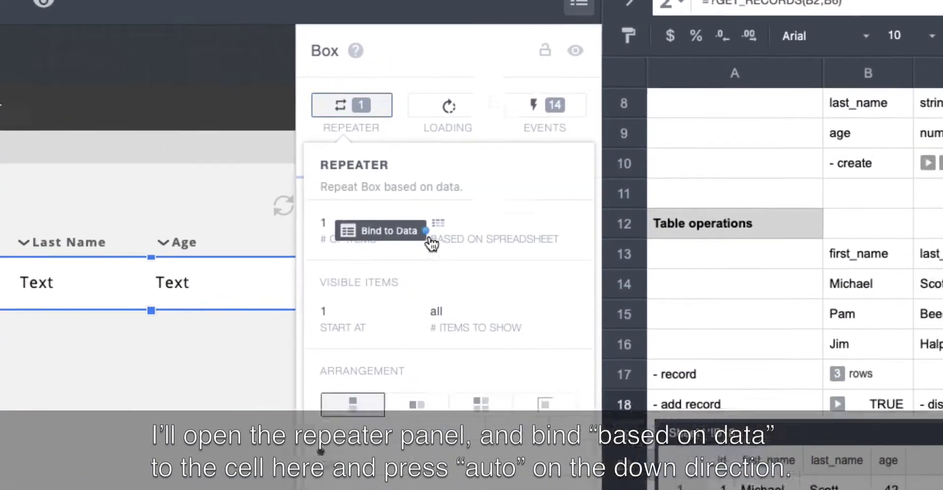
click(461, 255)
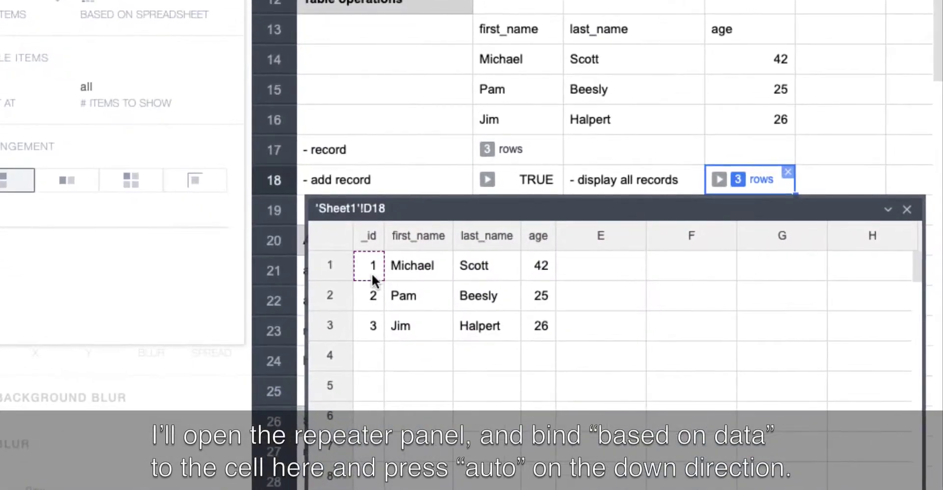
click(371, 272)
click(379, 305)
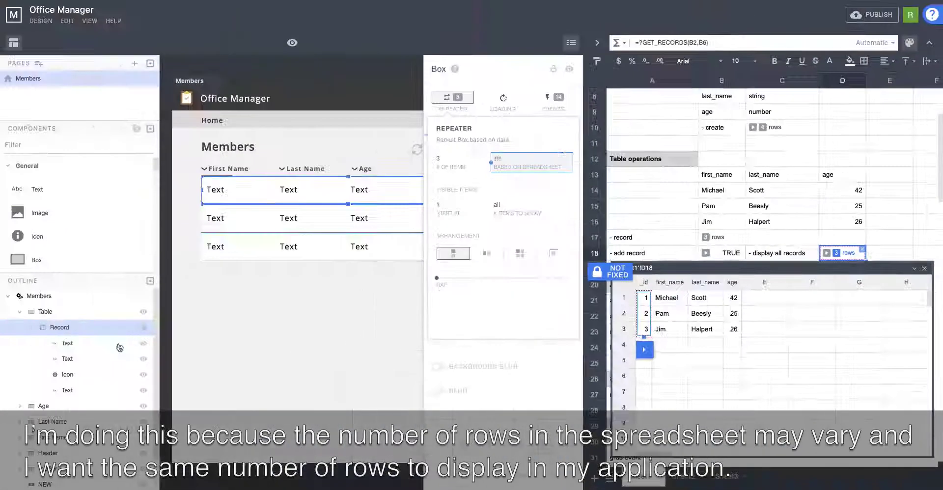
Step: Bind the text component under First Name to the first_name column of the D18 records
click(68, 390)
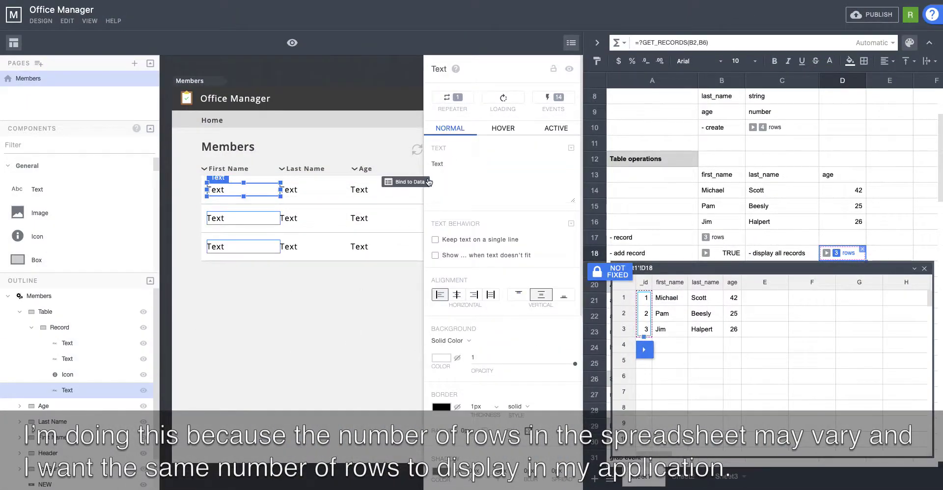
click(426, 182)
click(668, 298)
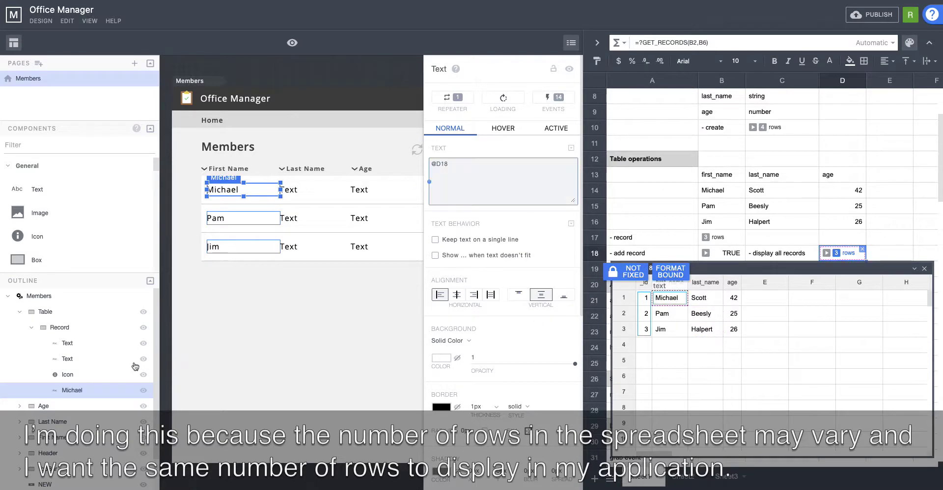
Step: Bind the text component under Last Name to the last_name column of the D18 records
click(75, 358)
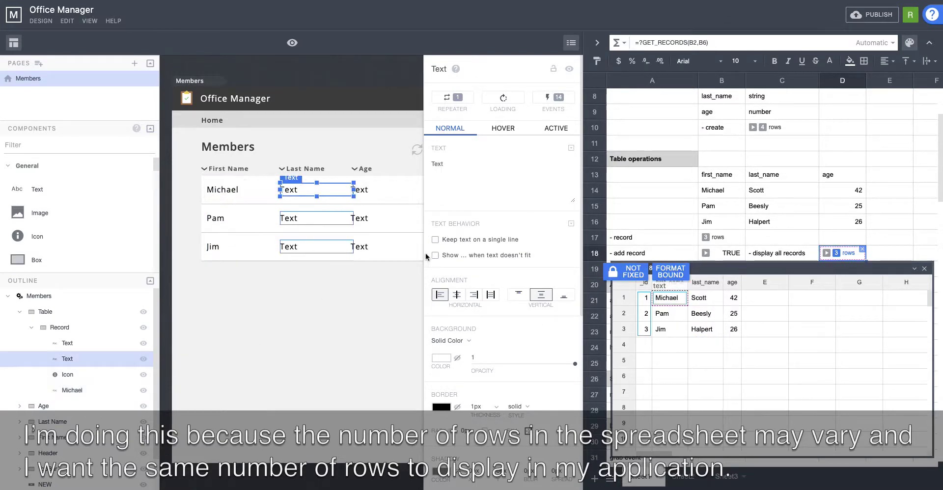
click(430, 182)
click(705, 297)
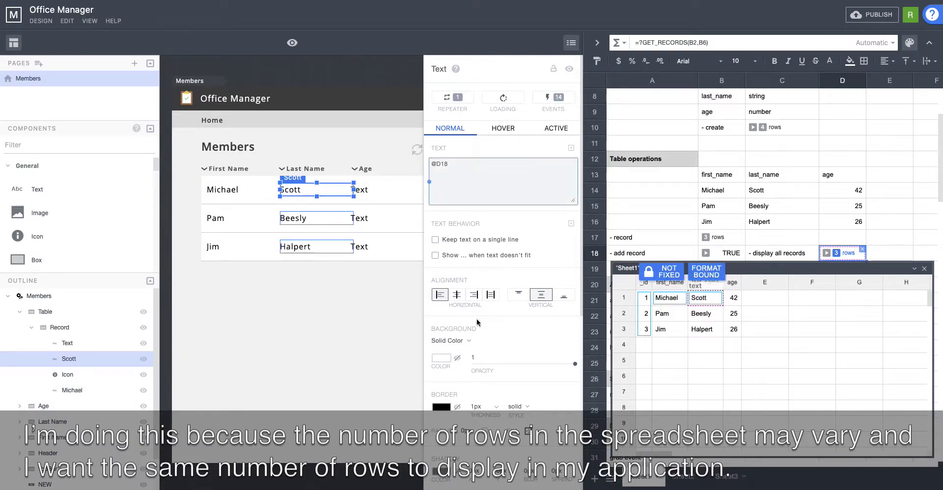
Step: Bind the text component under Age to the age column of the D18 records and close the records window
click(98, 340)
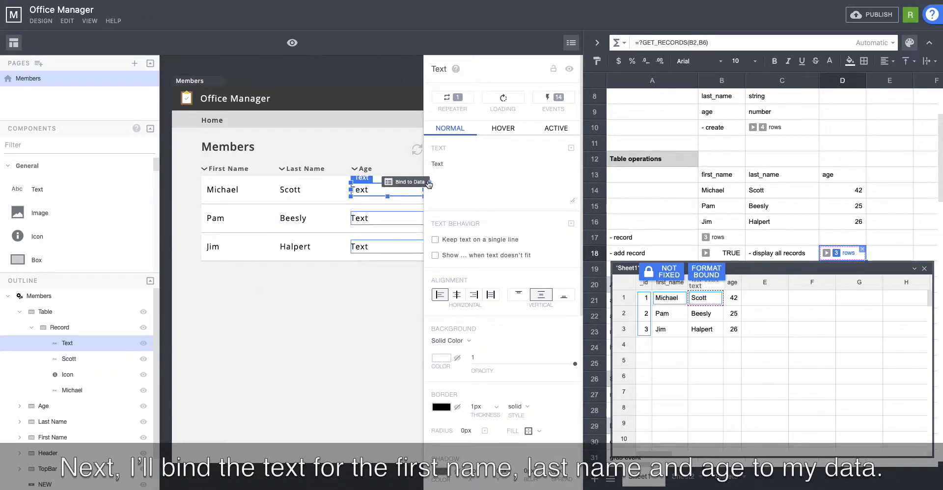
click(430, 182)
click(732, 297)
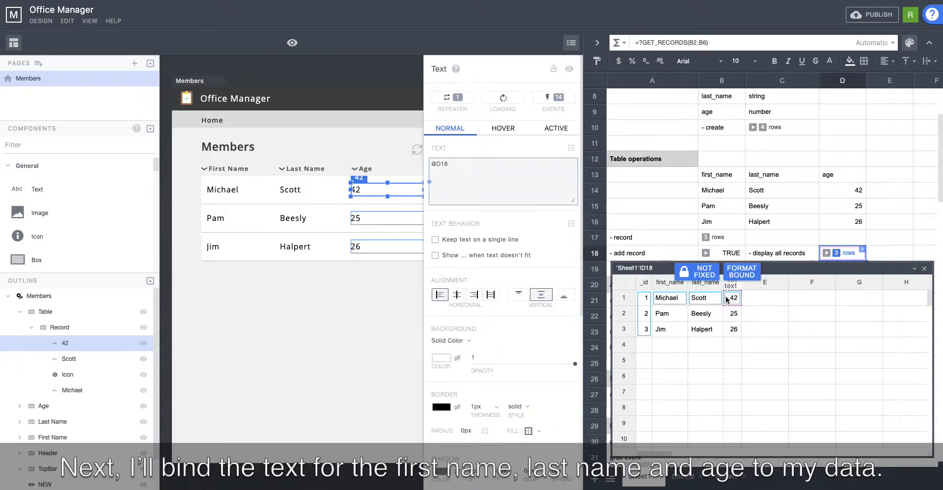
click(924, 268)
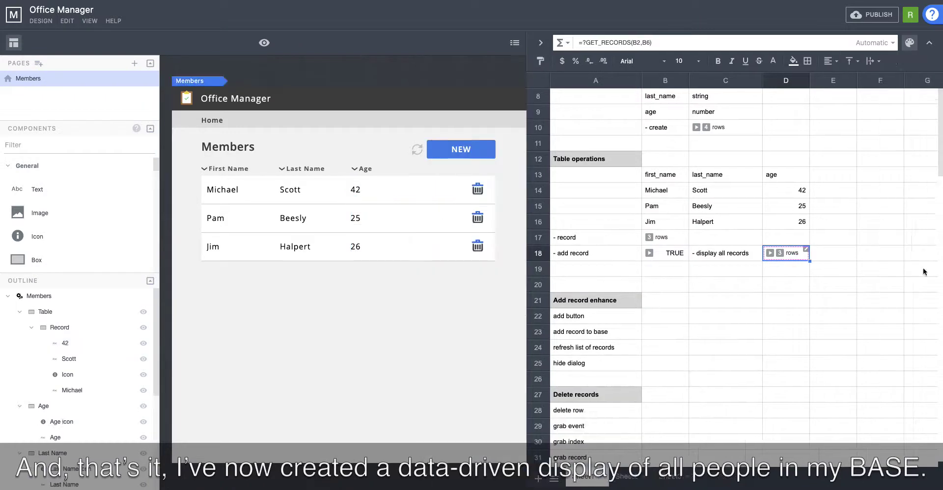
Step: Hide the spreadsheet, then add a new page and name it Add Person Dialog
click(539, 43)
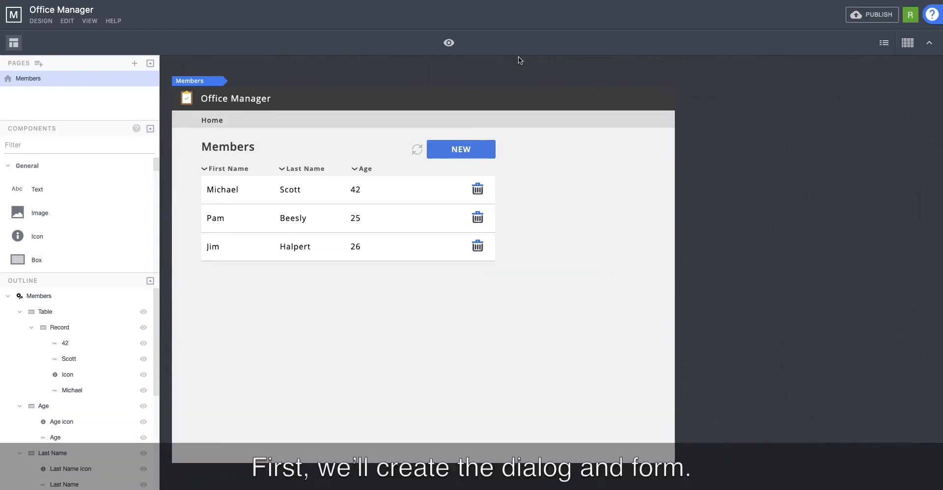
click(134, 63)
double_click(32, 98)
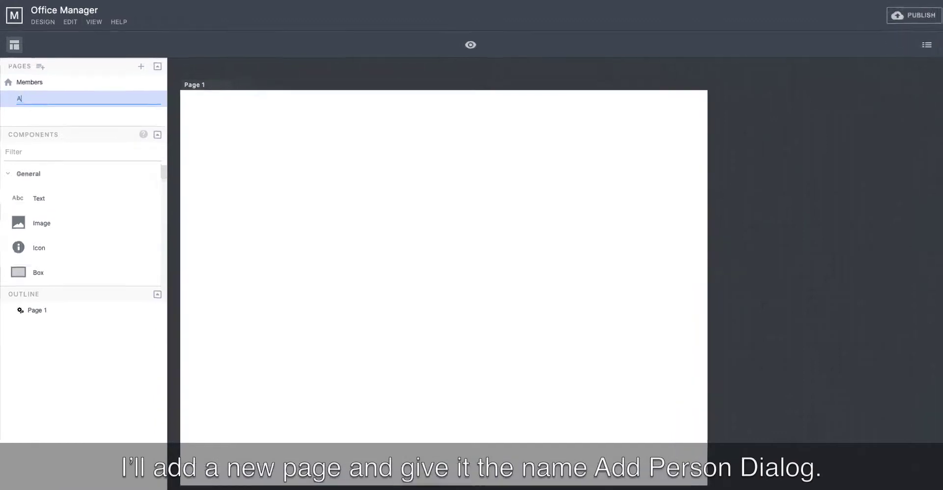
text(Add Person Di)
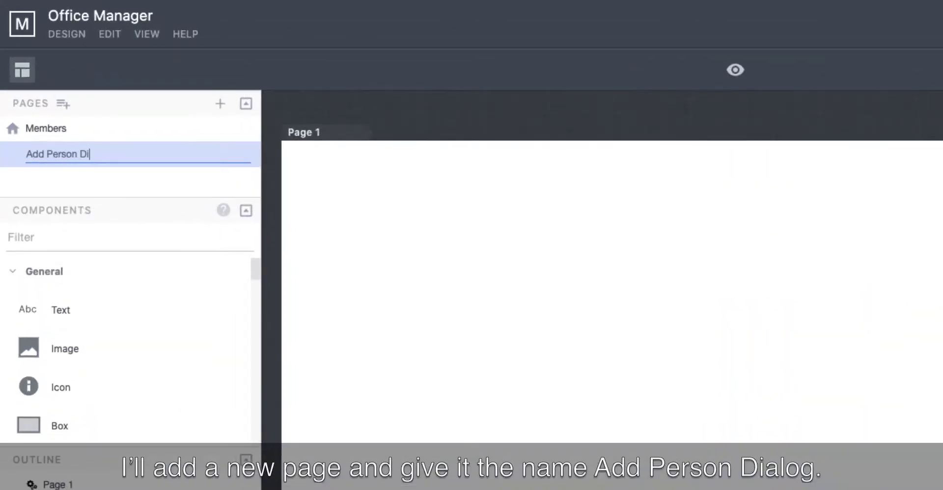
text(alog)
key(Return)
Step: Place three Text Input components in a row on the Add Person Dialog page
click(89, 238)
text(text)
drag(87, 387, 688, 283)
click(496, 368)
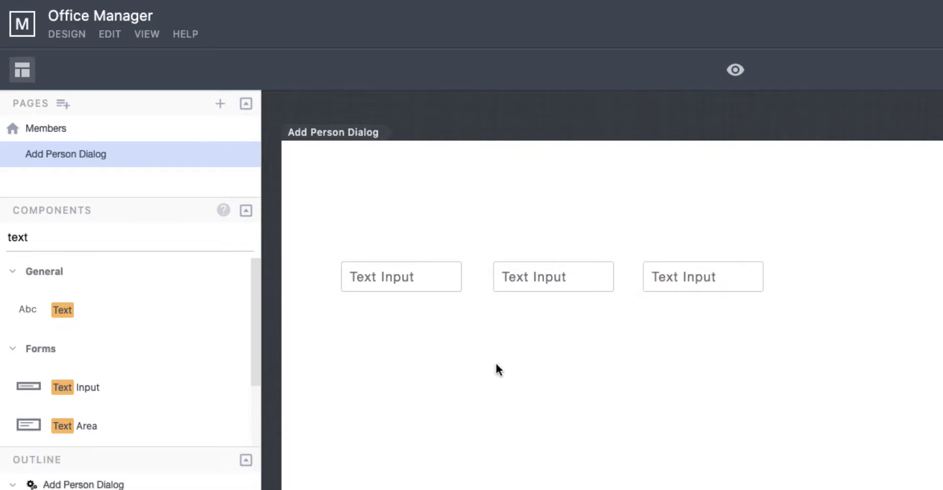
Step: Copy the NEW button from the Members page to Add Person Dialog and place it beneath the third text input
click(101, 138)
click(730, 244)
right_click(729, 242)
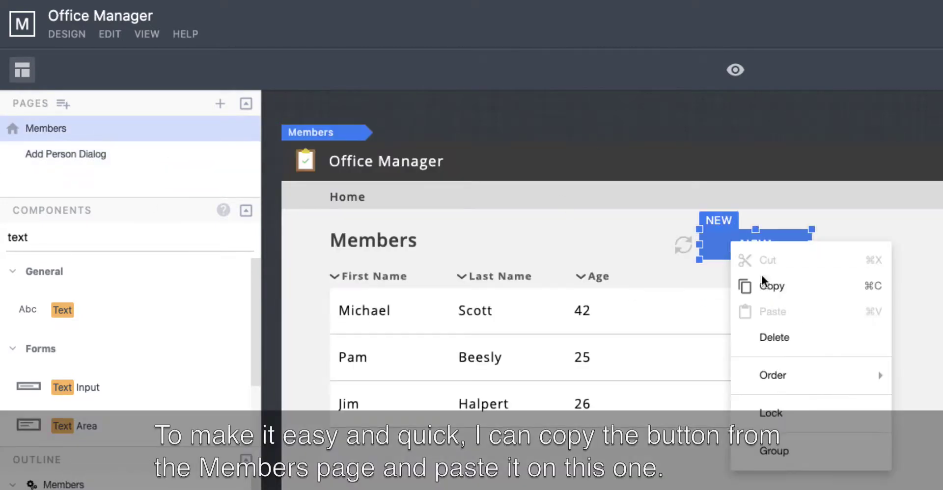
click(769, 283)
click(93, 162)
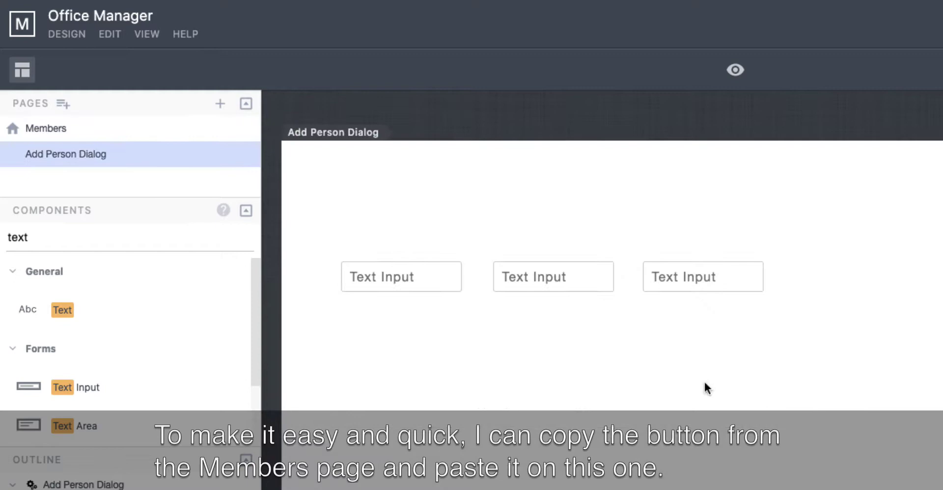
right_click(705, 383)
click(732, 395)
drag(755, 260, 699, 342)
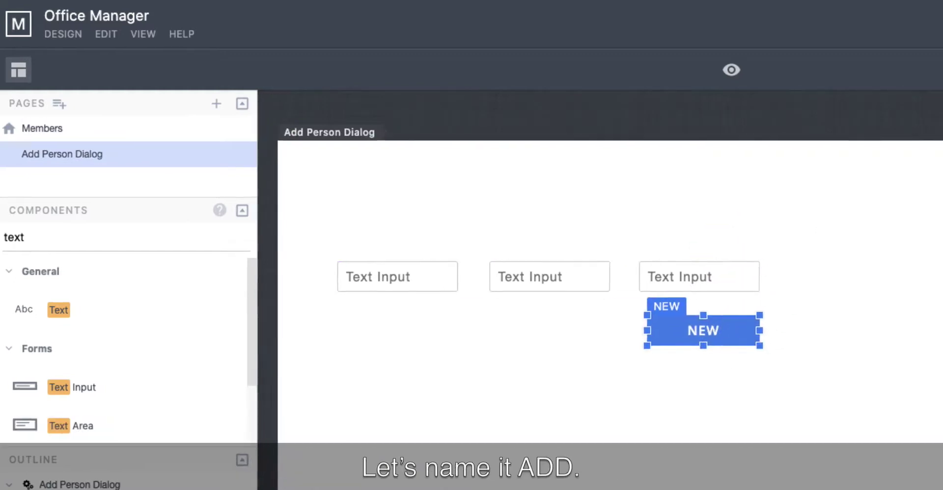
Step: Change the pasted button's caption to ADD
double_click(766, 252)
text(ADD)
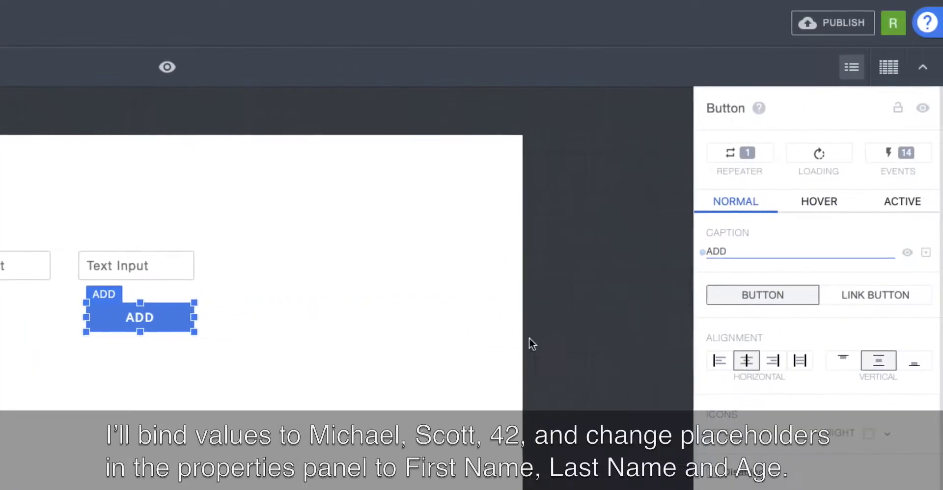
click(579, 339)
Step: Bind the first text input's value to cell B14 and set its placeholder to First Name
click(903, 68)
click(244, 169)
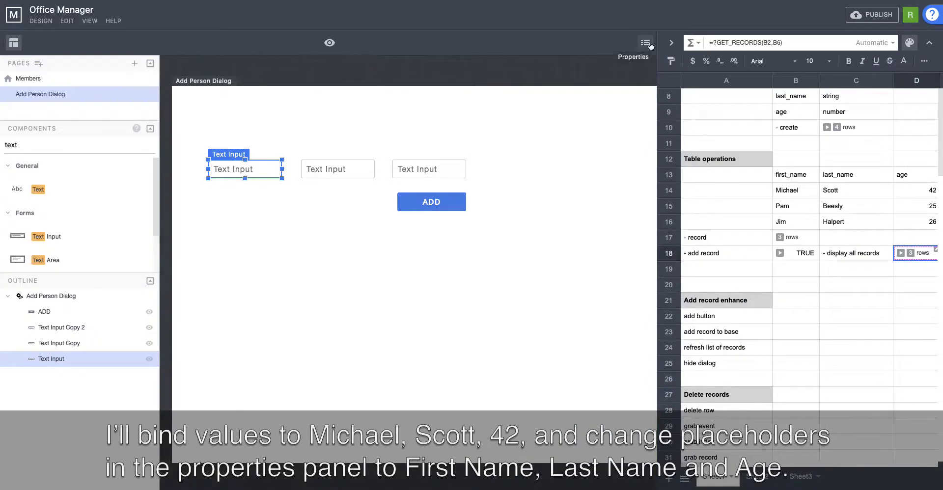
click(648, 45)
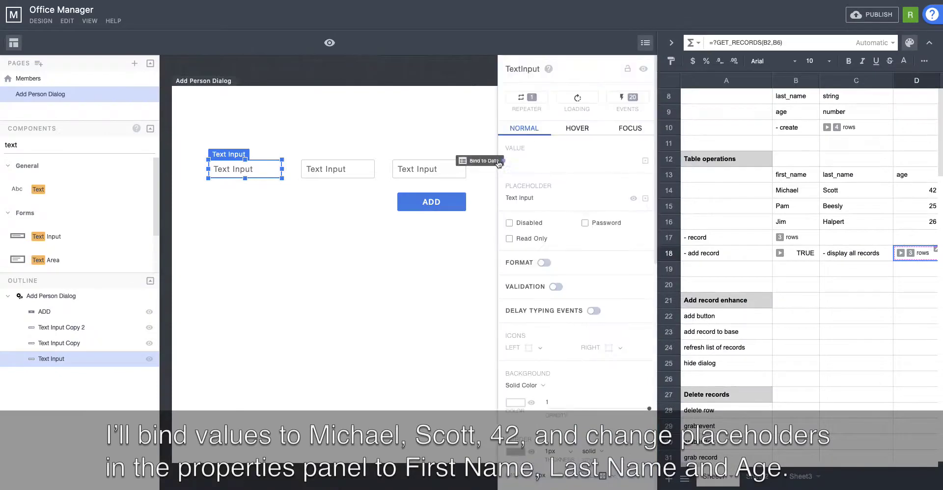
drag(504, 160, 796, 190)
double_click(545, 200)
key(BackSpace)
key(BackSpace)
key(BackSpace)
key(BackSpace)
key(BackSpace)
key(BackSpace)
text(F)
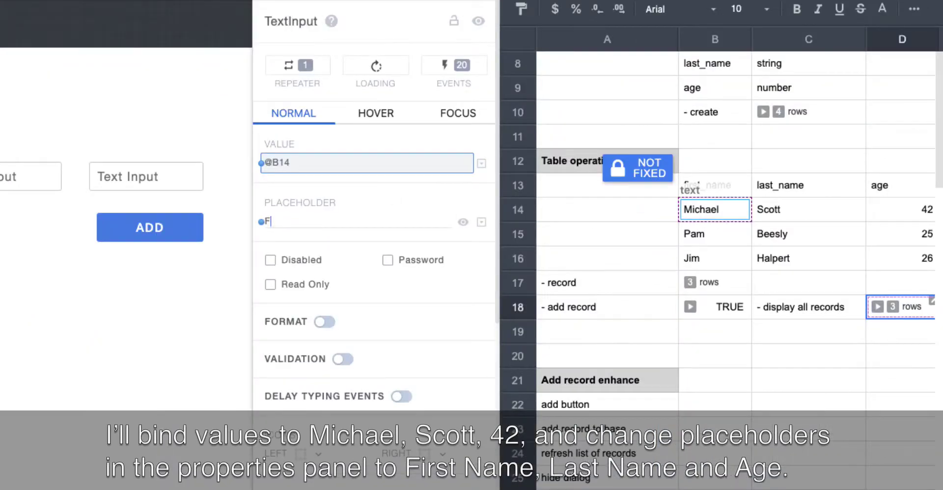
text(irst Name)
Step: Bind the second text input's value to cell C14 and set its placeholder to Last Name
click(21, 183)
drag(262, 163, 790, 212)
click(359, 225)
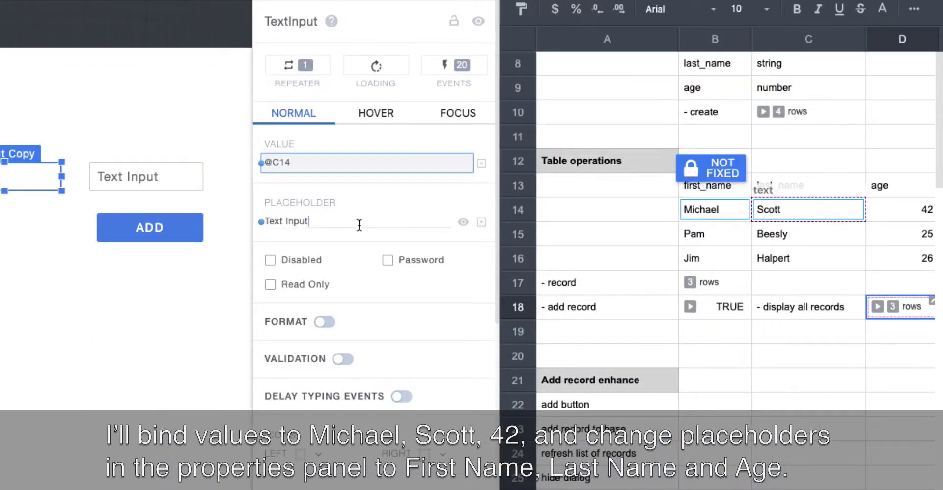
key(alt+BackSpace)
key(alt+BackSpace)
text(Last Name)
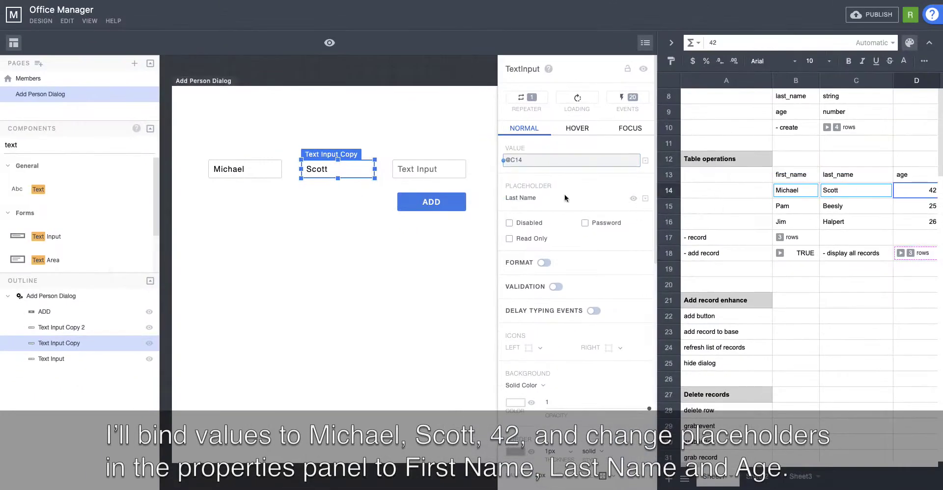
Step: Bind the third text input's value to age cell D14 and set its placeholder to Age
click(428, 169)
scroll(913, 188, right, 3)
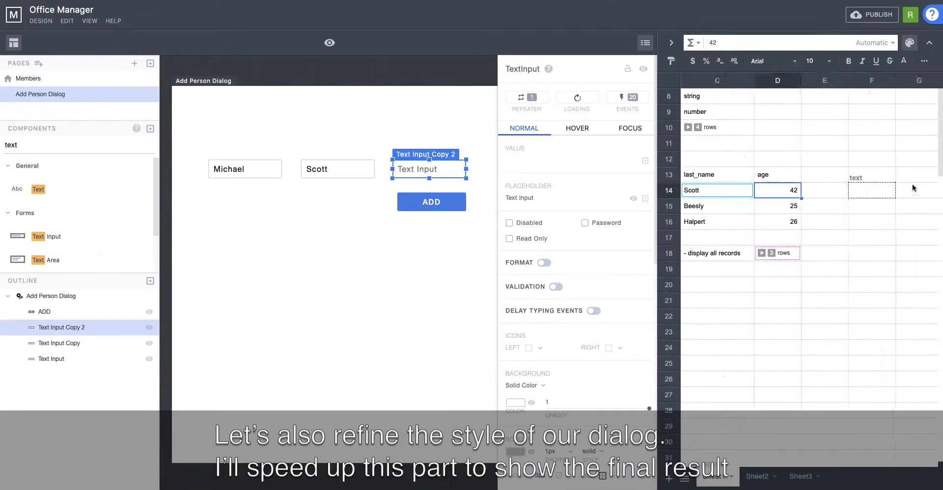
drag(913, 188, 704, 190)
triple_click(545, 194)
text(Age)
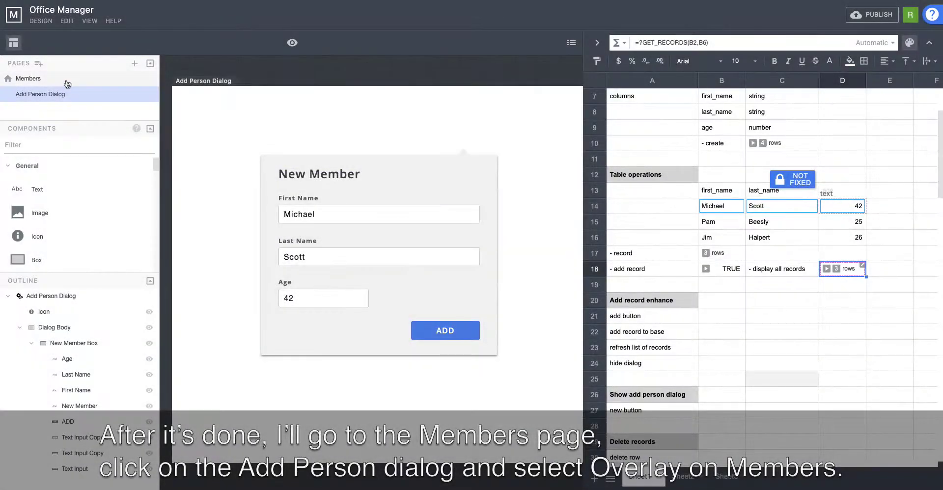
Step: Overlay the Add Person Dialog page on the Members page
click(68, 84)
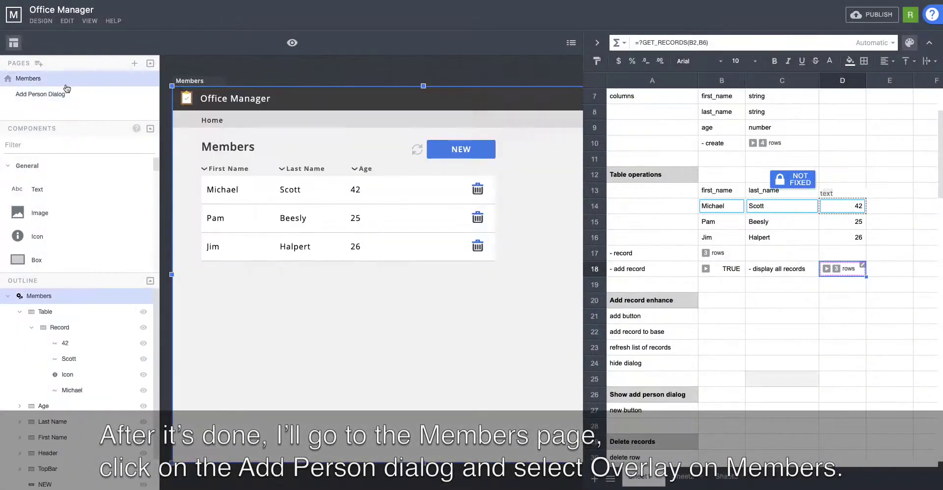
right_click(66, 94)
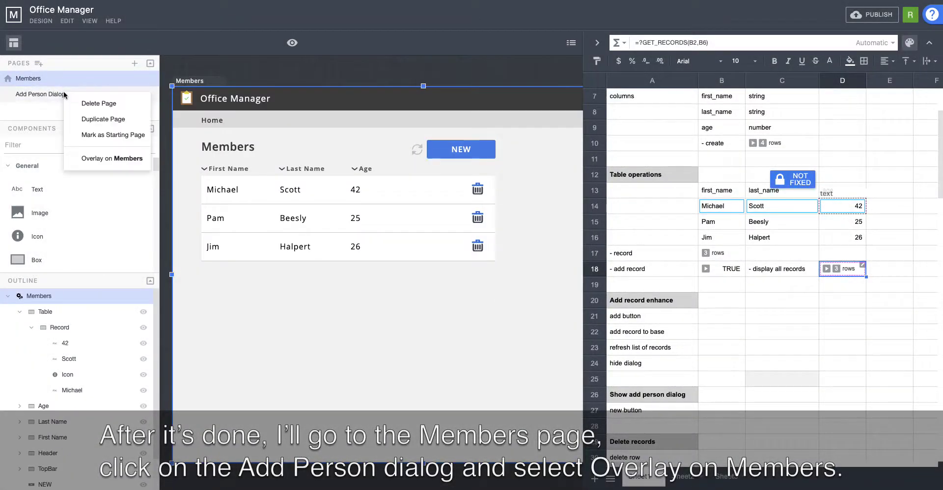
click(104, 158)
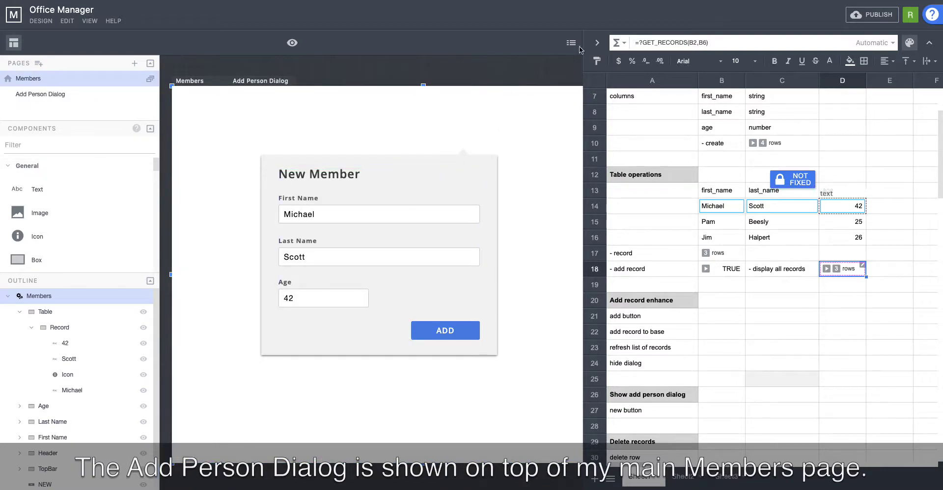
Step: Set the Add Person Dialog page's background to black with an opacity of 0.4
click(246, 81)
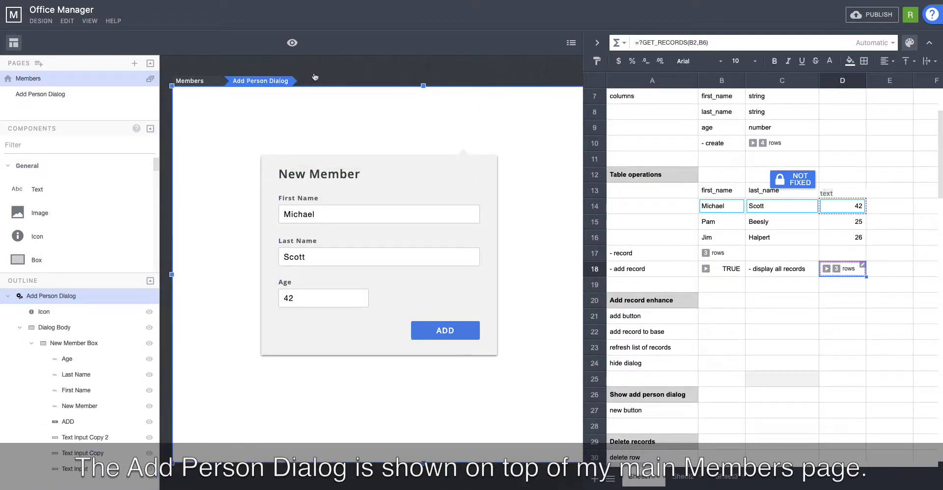
click(575, 47)
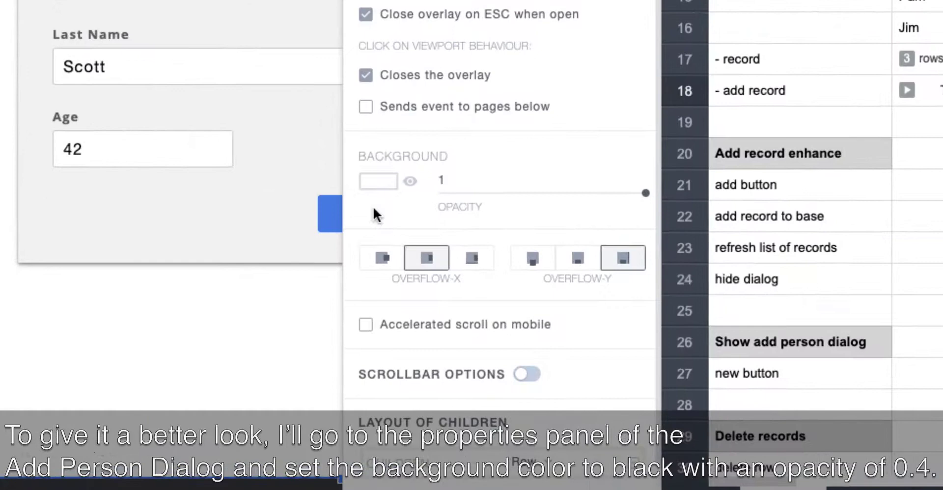
click(377, 192)
click(370, 245)
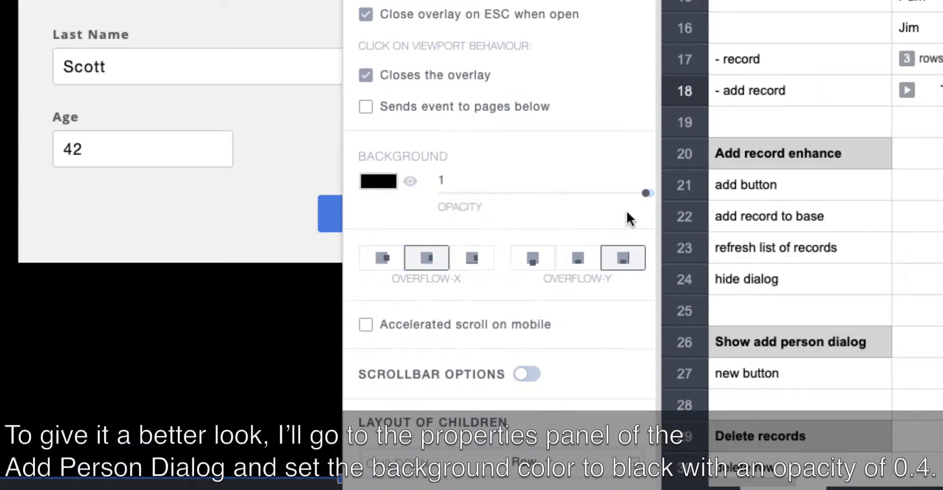
drag(645, 194, 522, 196)
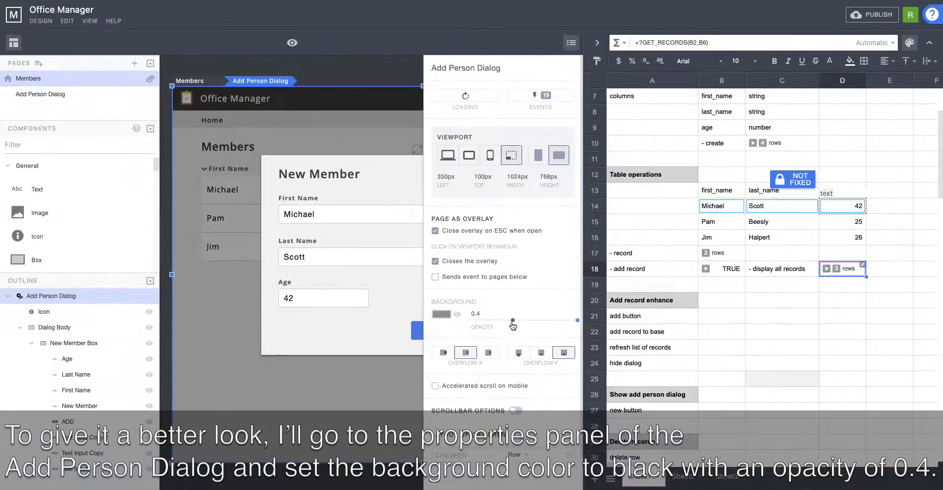
click(564, 43)
click(528, 137)
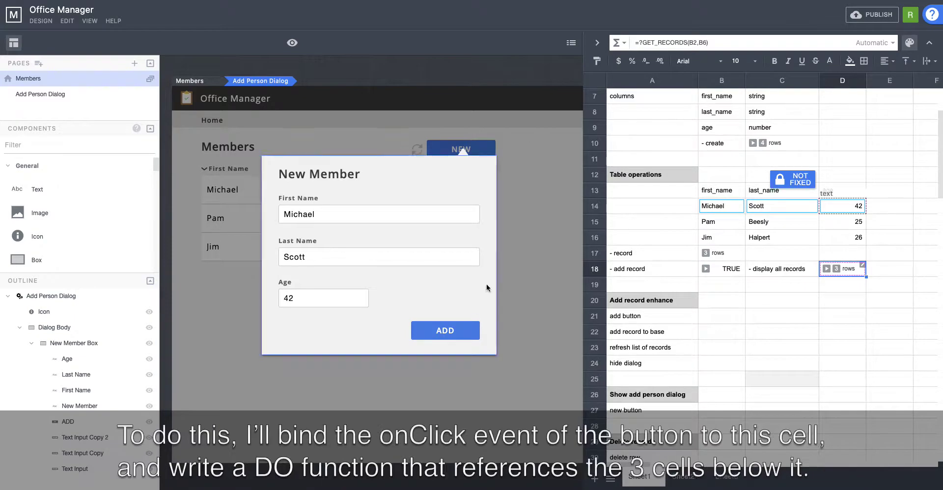
Step: Enable the ADD button's onClick event and bind it to cell B21 beside "add button"
click(444, 330)
click(577, 44)
click(554, 101)
click(444, 146)
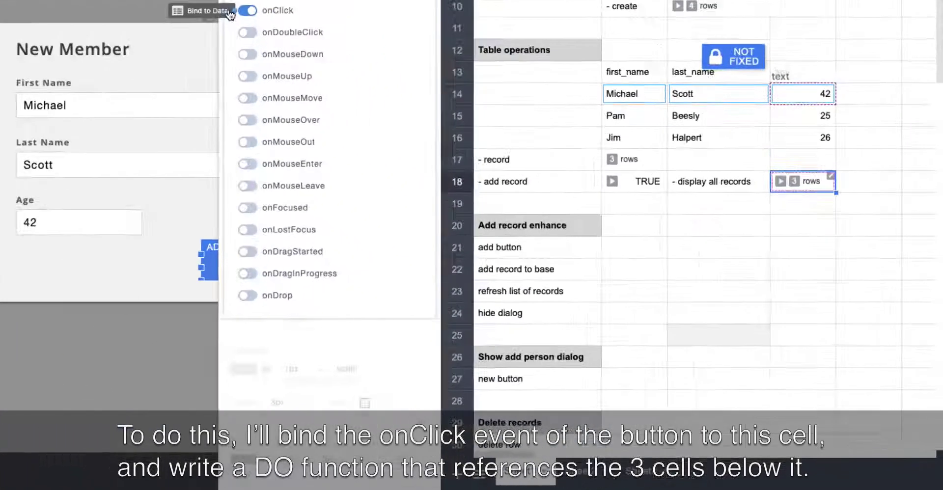
click(721, 318)
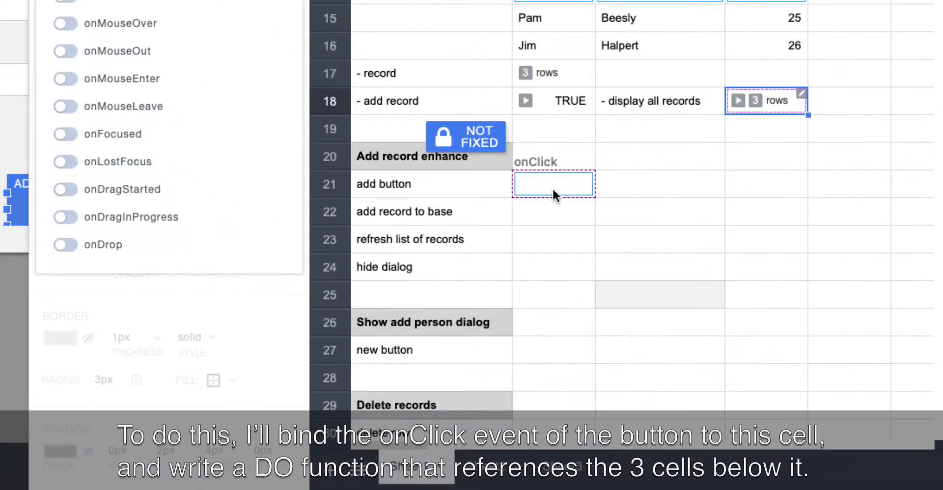
Step: Enter a =?DO action formula in B21 that executes the three cells below it, B22:B24
click(553, 193)
text(=?do)
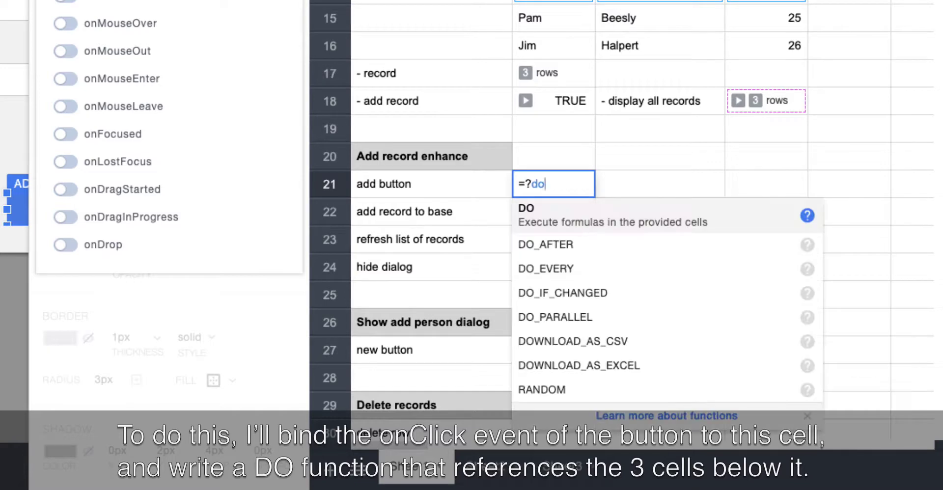
key(Tab)
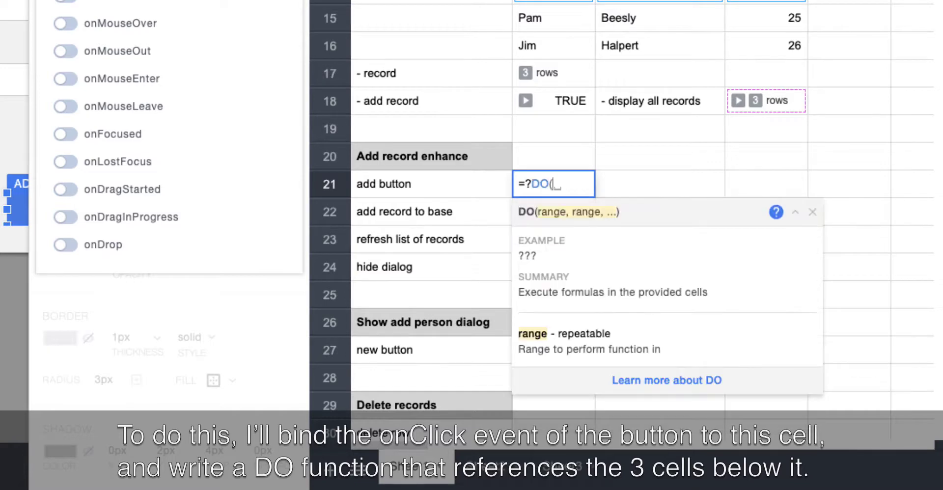
key(Down)
key(shift+Down)
key(shift+Down)
text())
key(Return)
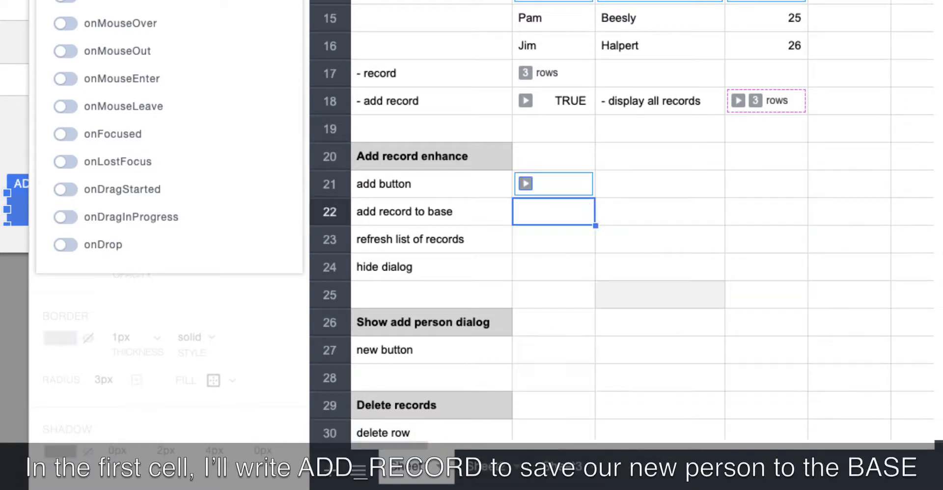
Step: Enter =?ADD_RECORDS(B2,B6,B18) in B22 to add the new record to the base
text(=?add_re)
key(Tab)
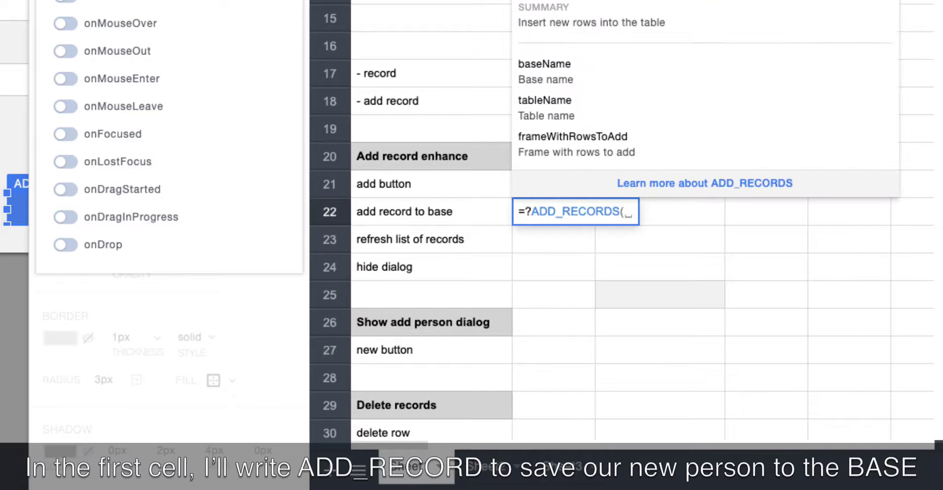
text(B2,B6,B18)
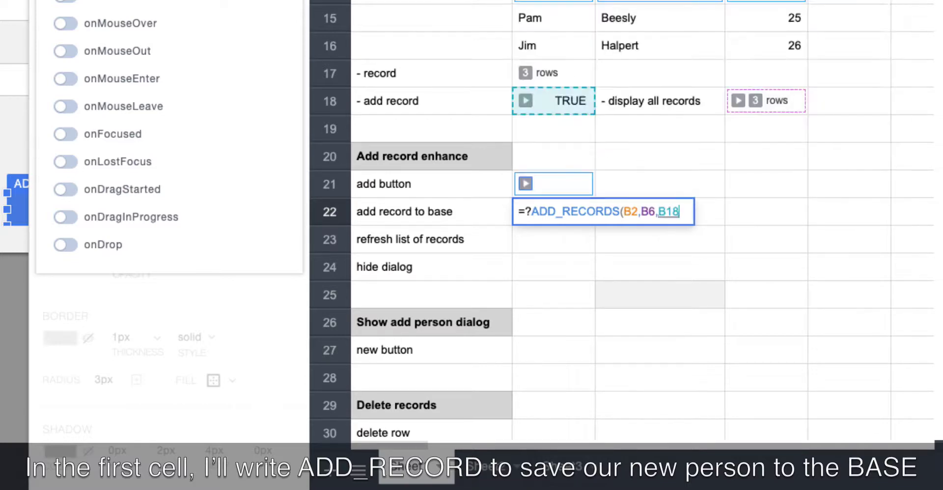
key(Return)
Step: Enter =?DO(D18) in B23 to refresh the list of records
text(=?)
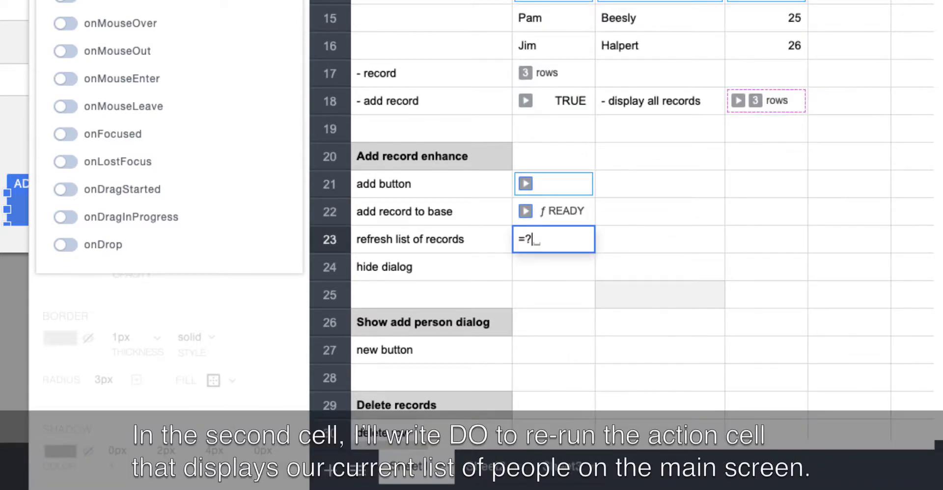
text(do)
key(Tab)
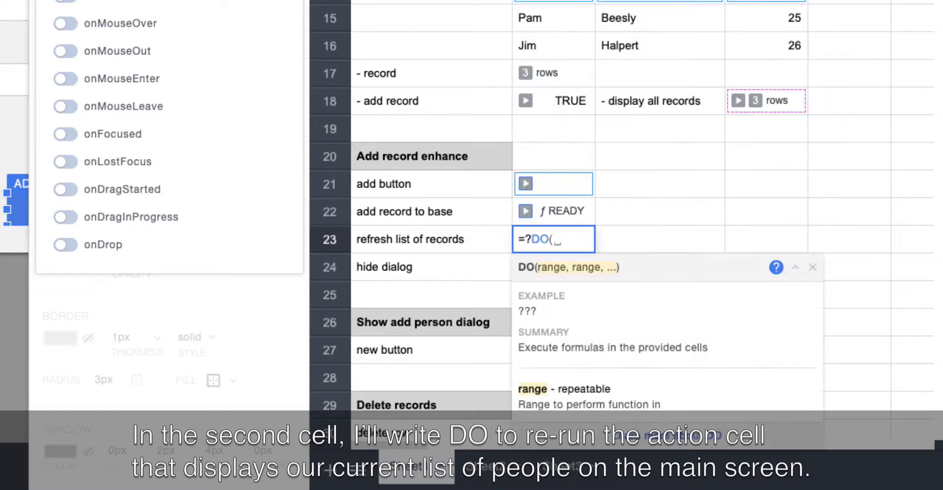
text(D18))
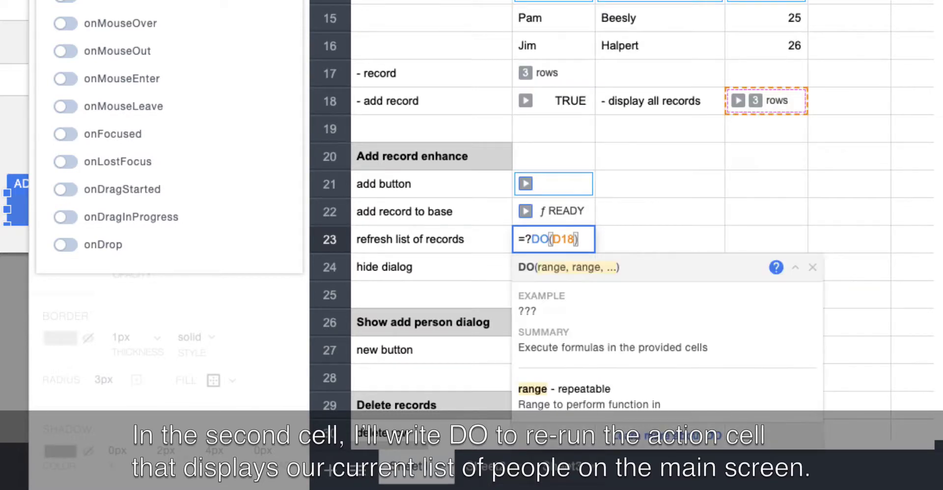
key(Return)
Step: Enter =?HIDE_ALL_OVERLAYS() in B24 to hide the dialog, and close the ADD button's properties
text(=)
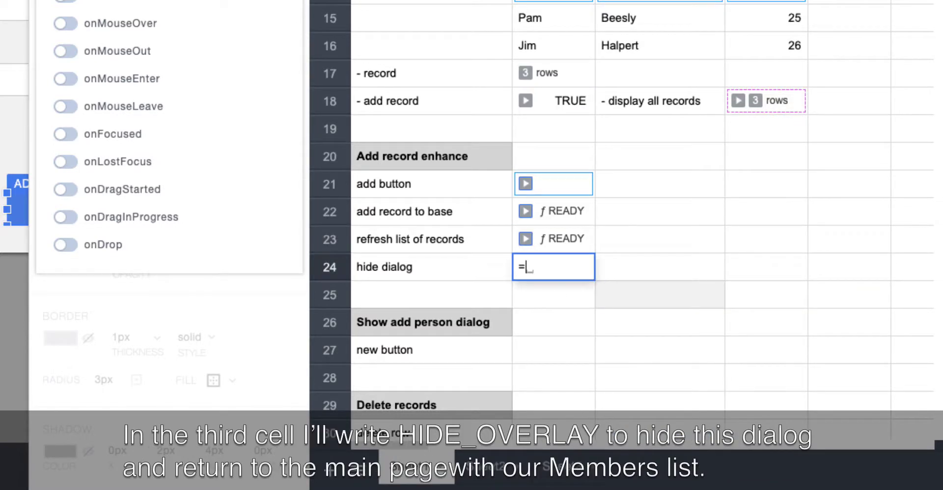
text(?hide)
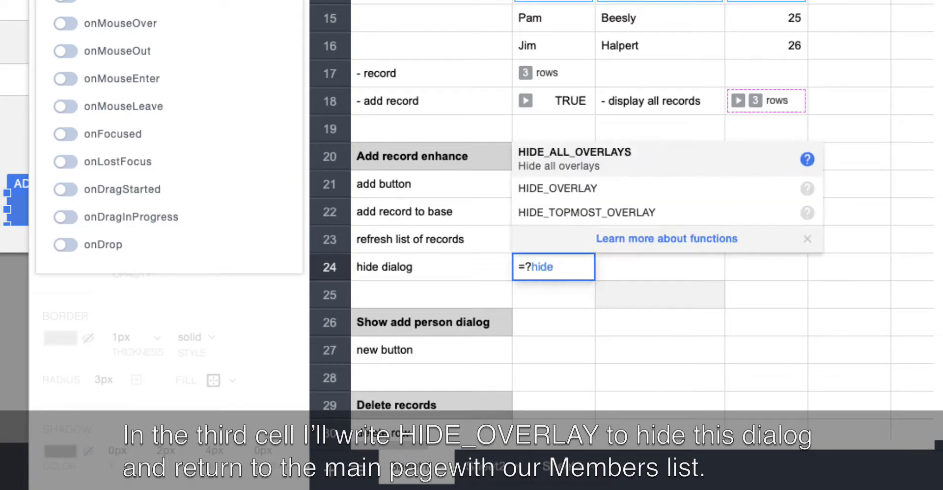
key(Tab)
text())
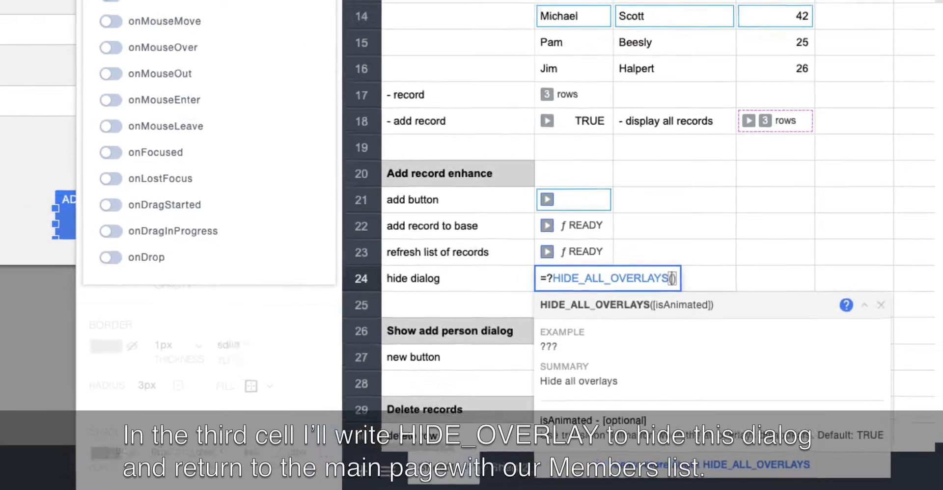
key(Return)
click(531, 353)
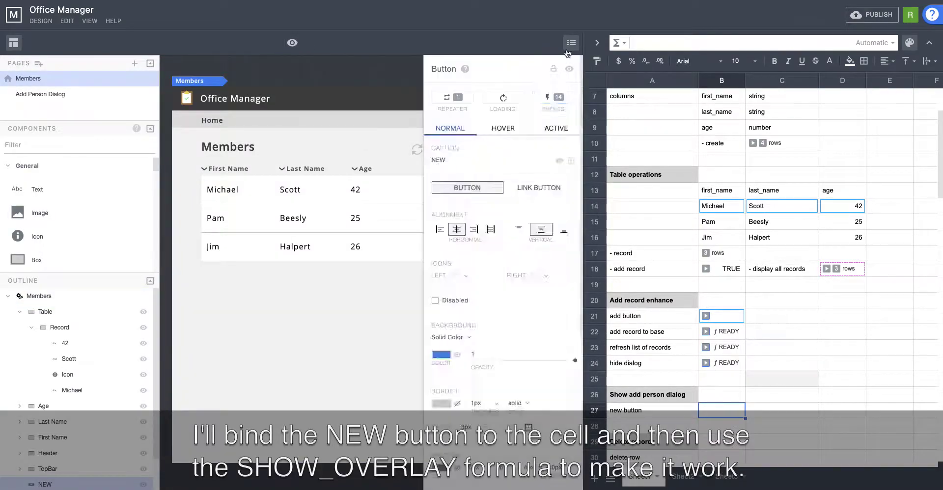
Step: Bind the NEW button's onClick event to B27 and enter =?SHOW_OVERLAY("Add Person Dialog") in that cell
click(552, 98)
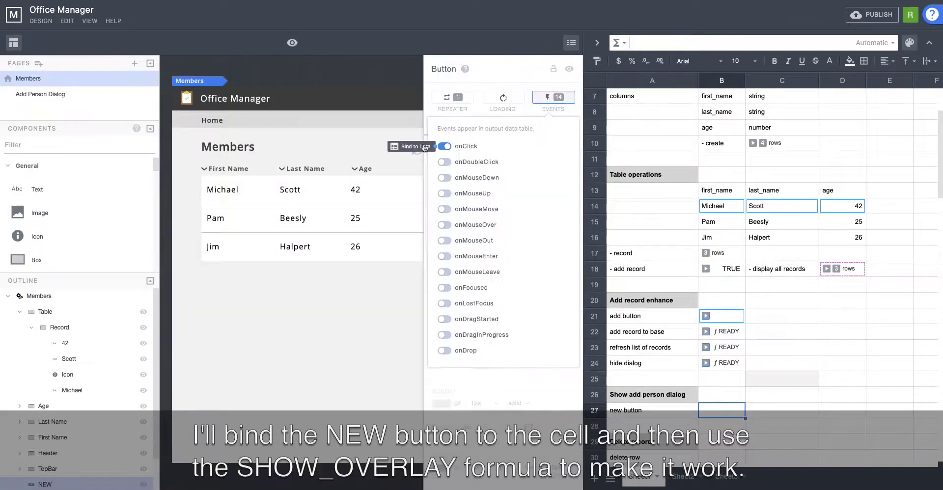
drag(435, 147, 711, 413)
text(=?)
text(SHOW_OVERLAY("Add Per)
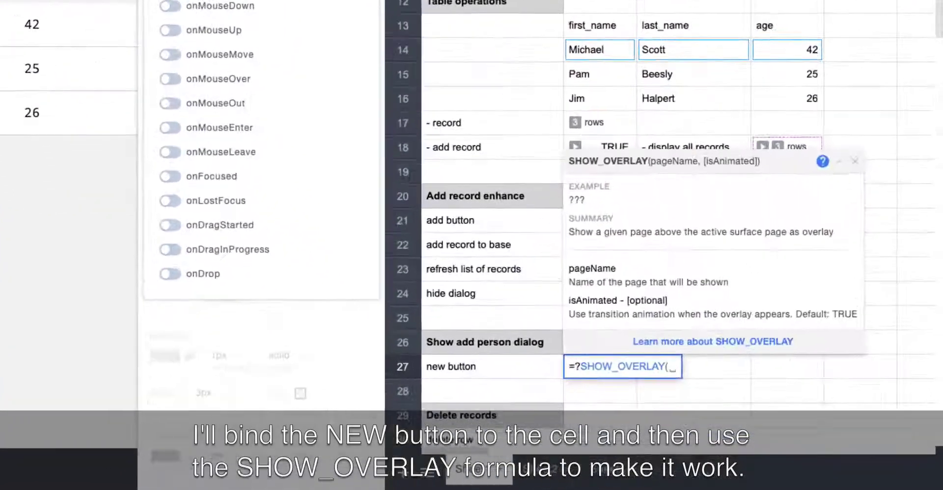
text(son Dialog"))
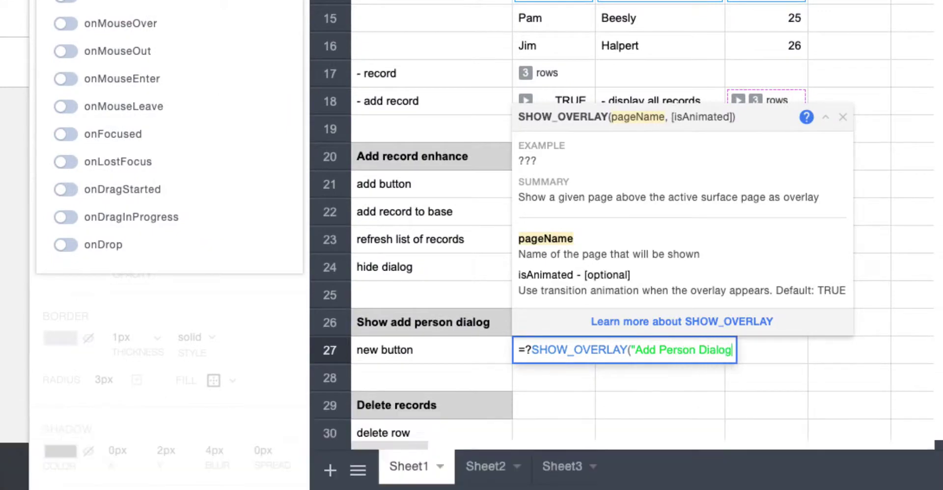
key(Return)
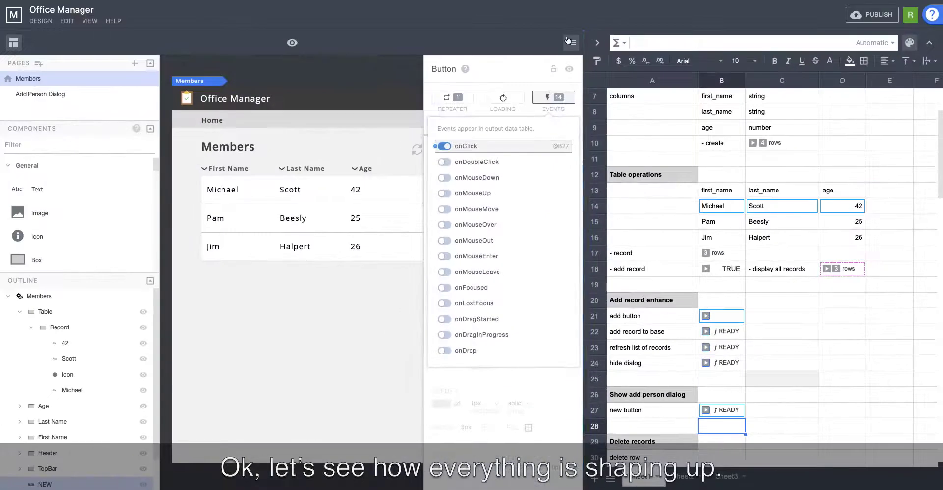
click(557, 27)
click(543, 186)
Step: In preview mode, open the New Member dialog and add a member with a first name, last name and age 28
click(292, 42)
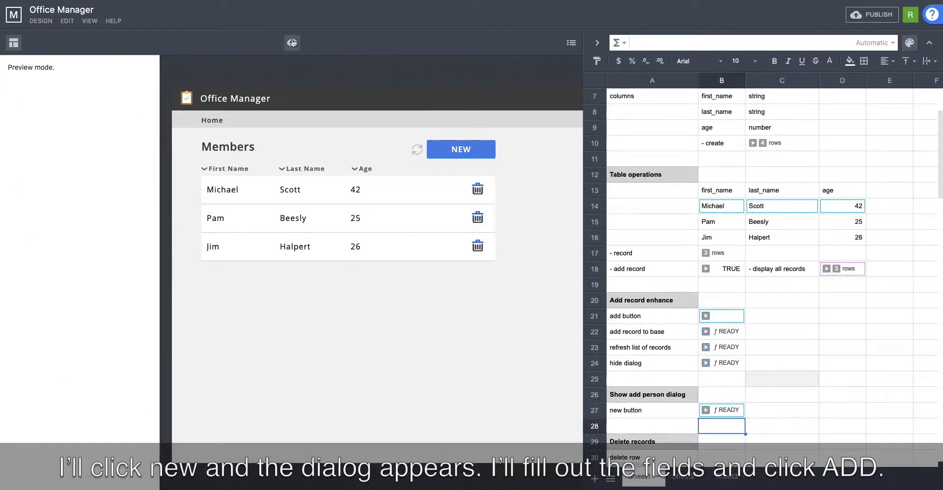
click(454, 158)
double_click(384, 210)
text(Erin)
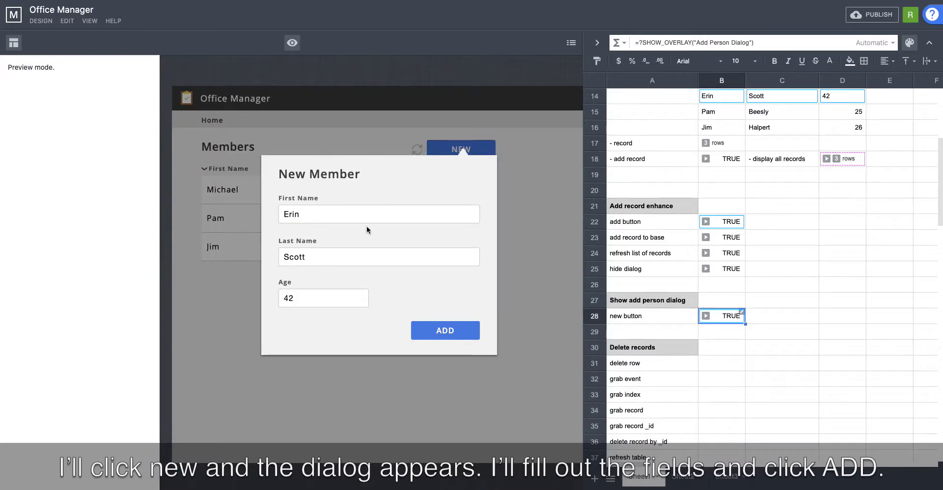
double_click(343, 257)
text(Hannon)
double_click(339, 297)
text(28)
click(444, 333)
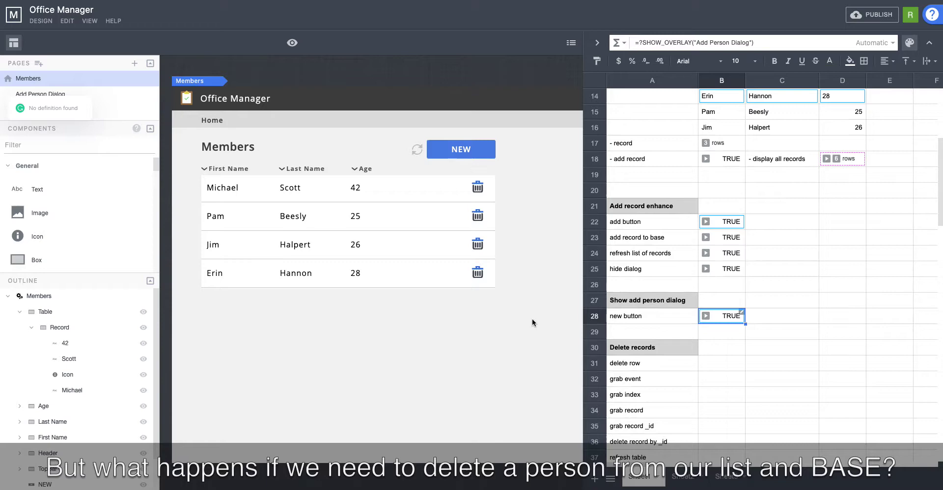
Step: Bind the trash icon's onClick event for all list rows to the delete row cell B31
scroll(699, 359, down, 5)
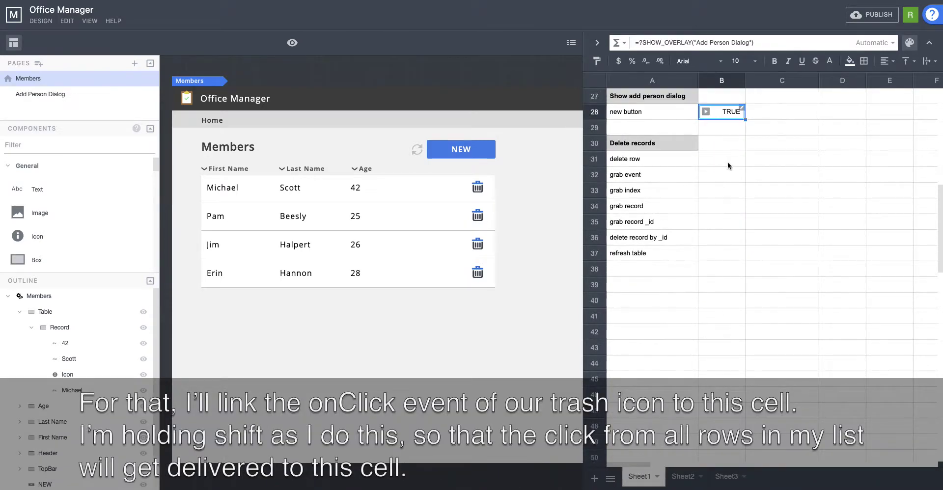
click(721, 159)
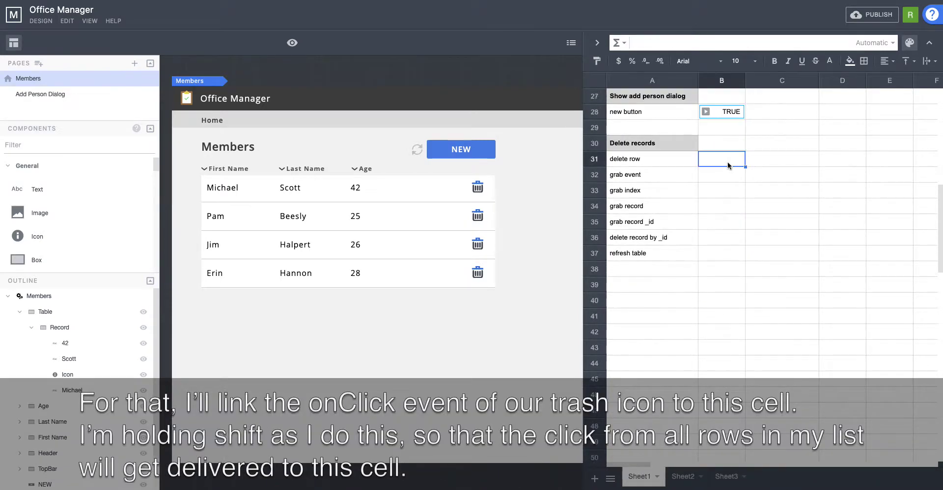
shift+click(478, 187)
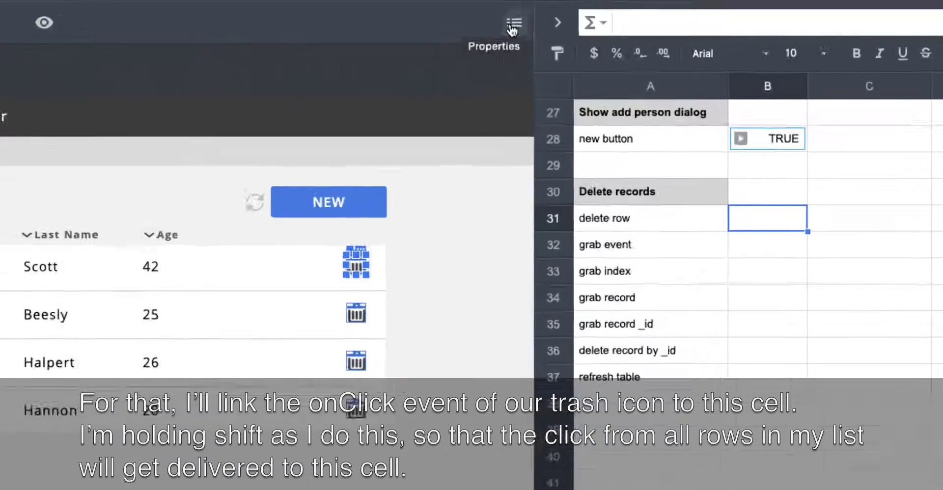
click(512, 27)
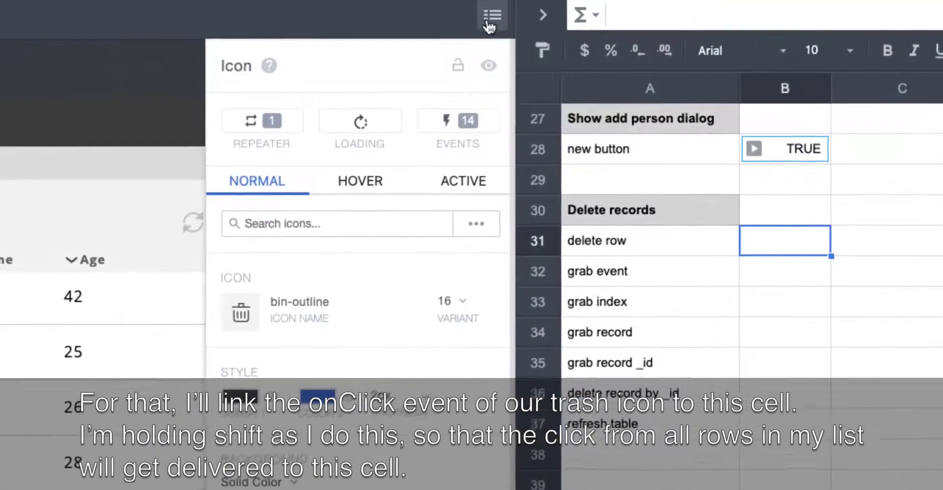
click(492, 113)
click(301, 196)
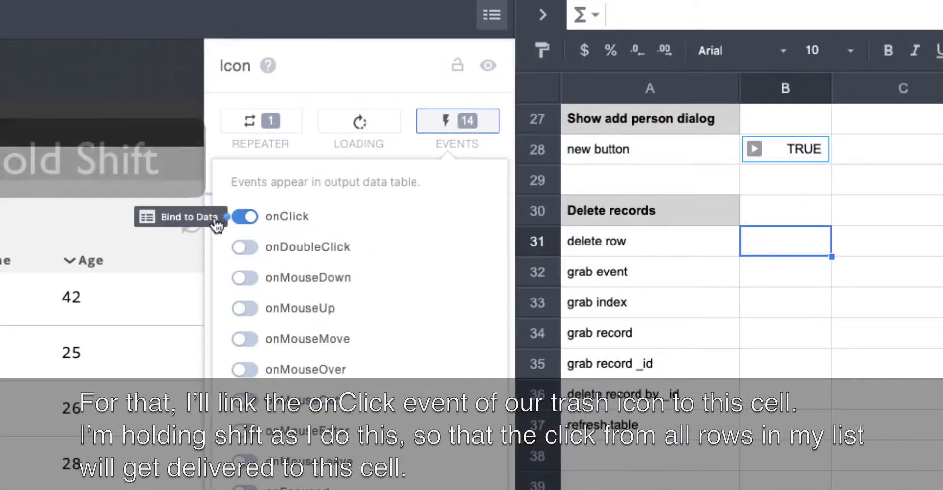
drag(216, 225, 788, 242)
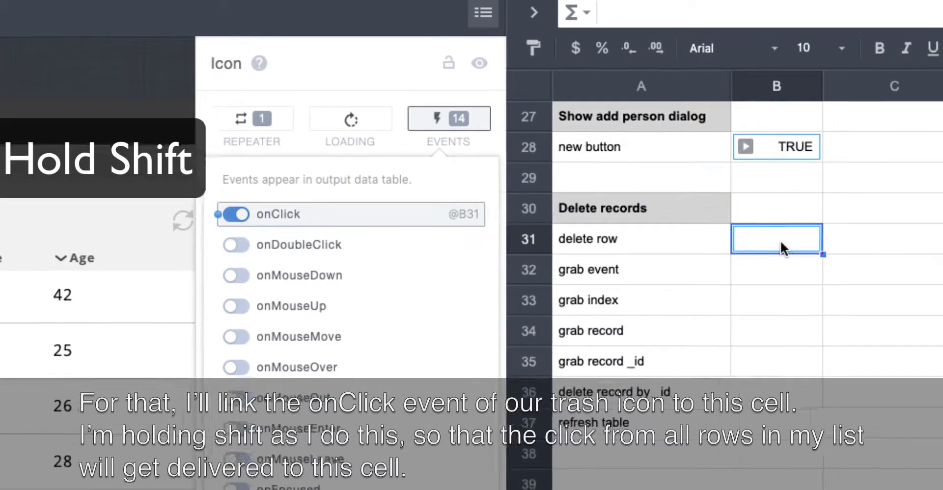
Step: Enter =?DO(B32:B37) in B31 to execute the cells below it
double_click(789, 245)
text(=?do()
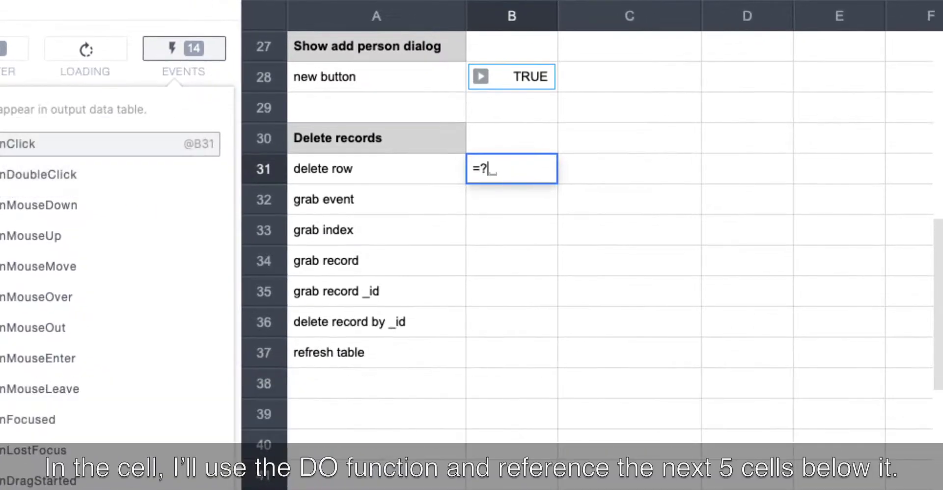
key(Down)
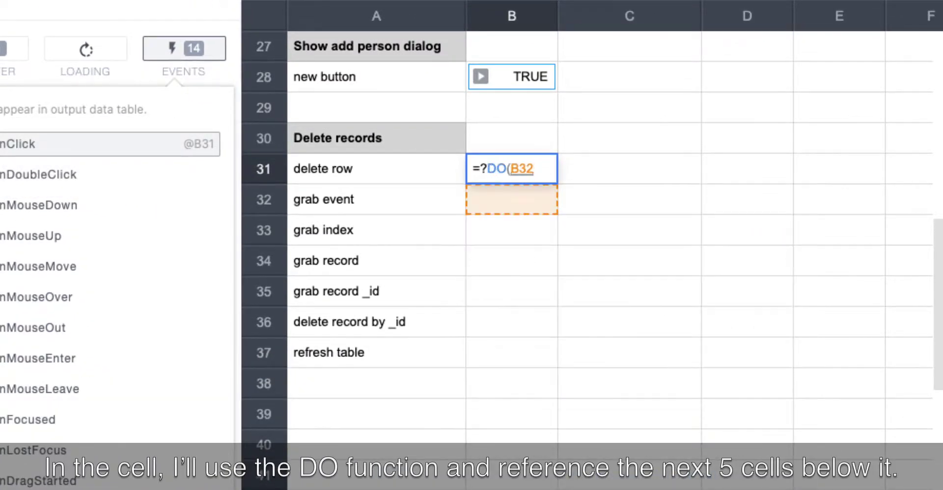
key(shift+Down)
key(shift+Down)
key(shift+Down)
key(shift+Down)
key(shift+Down)
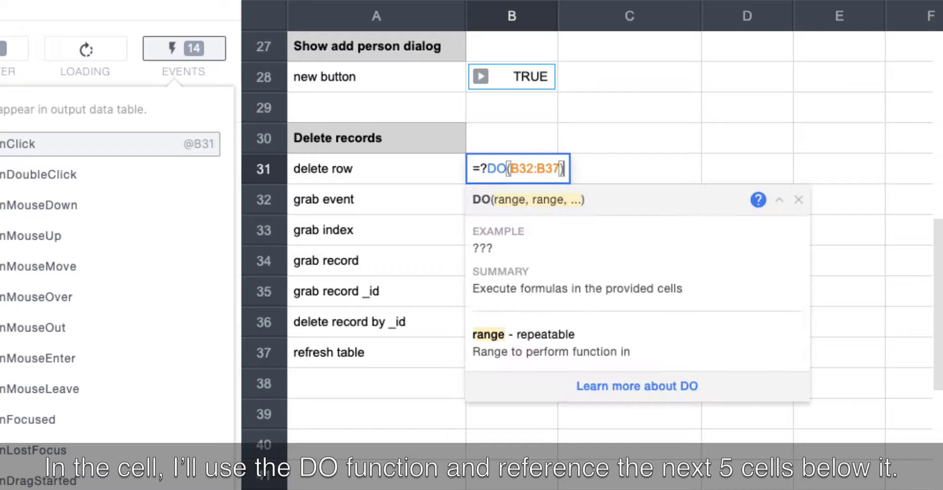
key(Return)
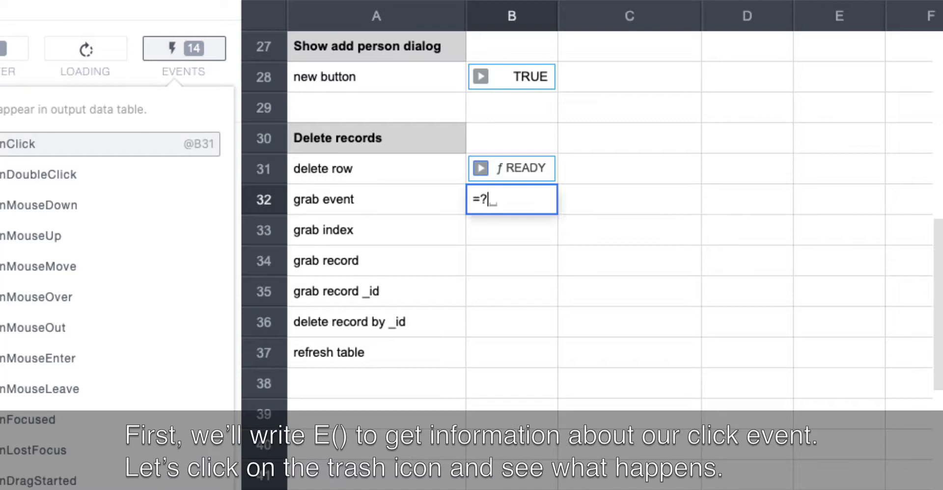
Step: Enter =?E() in B32 to capture the click event's information
text(e)
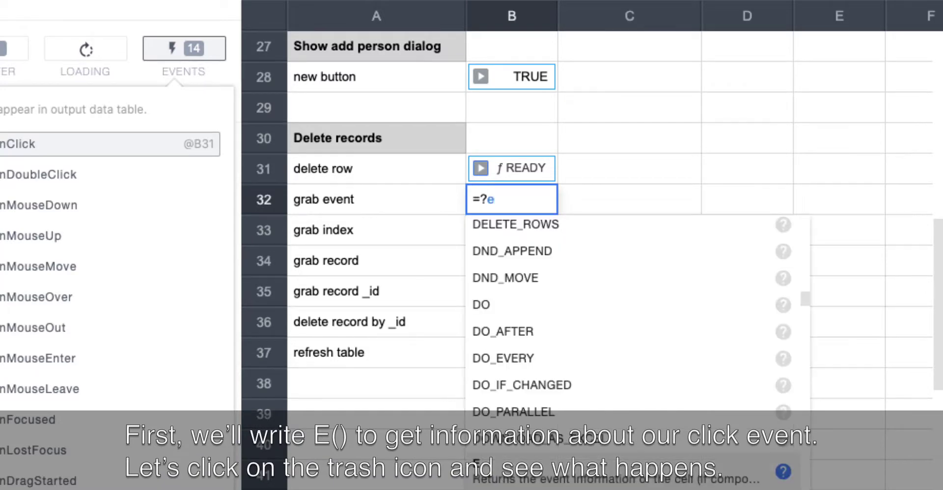
text(())
key(Return)
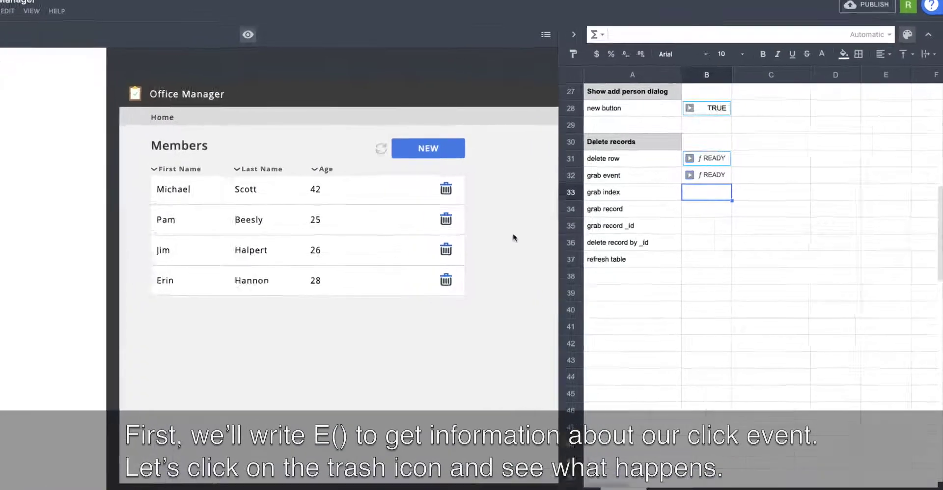
Step: Trigger the first row's trash icon and examine the event data in B32 across to the repeated_item_index column
click(130, 205)
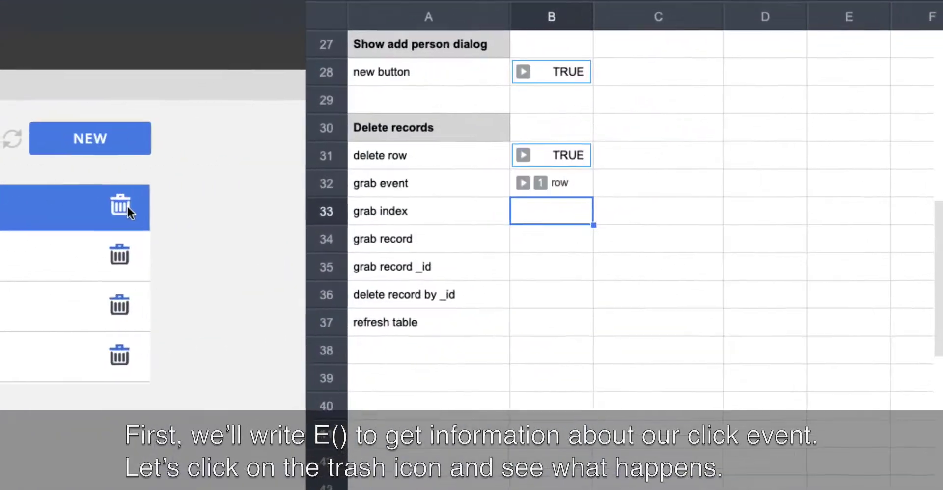
click(539, 183)
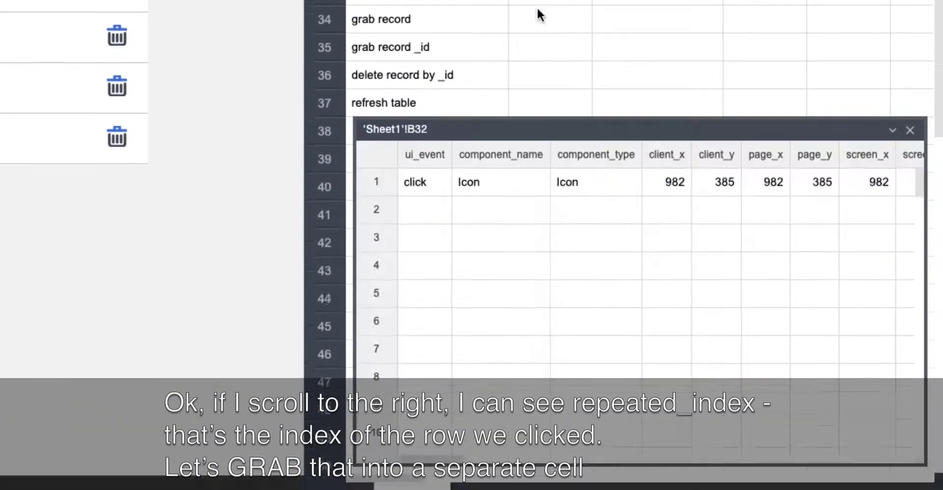
click(753, 187)
key(Right)
key(Right)
key(Right)
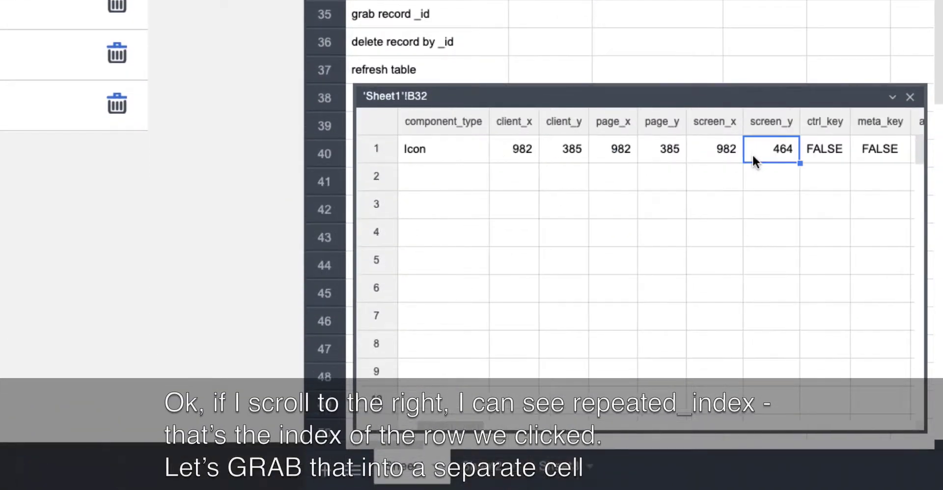
key(Right)
key(Right)
key(Right)
key(Right)
key(Right)
key(Right)
key(Right)
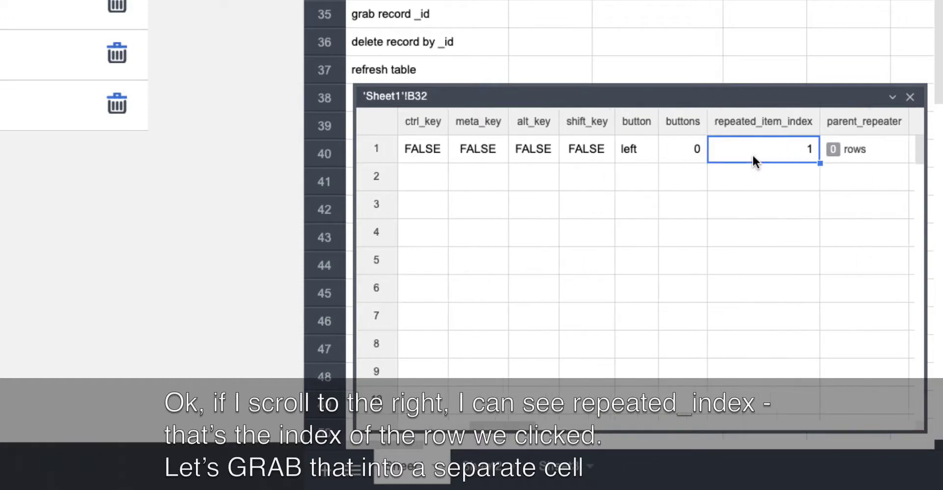
key(Right)
key(Left)
click(909, 97)
Step: Enter =?GRAB(B32,"$..repeated_item_index") in B33 to extract the clicked row's index, and execute it
click(560, 6)
text(=?grab)
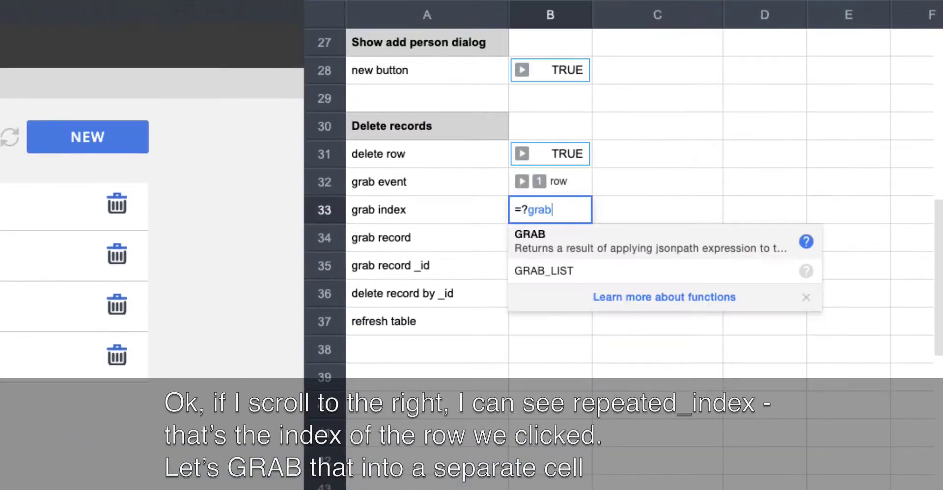
key(Tab)
text(B32,"$..repeated_item_index")
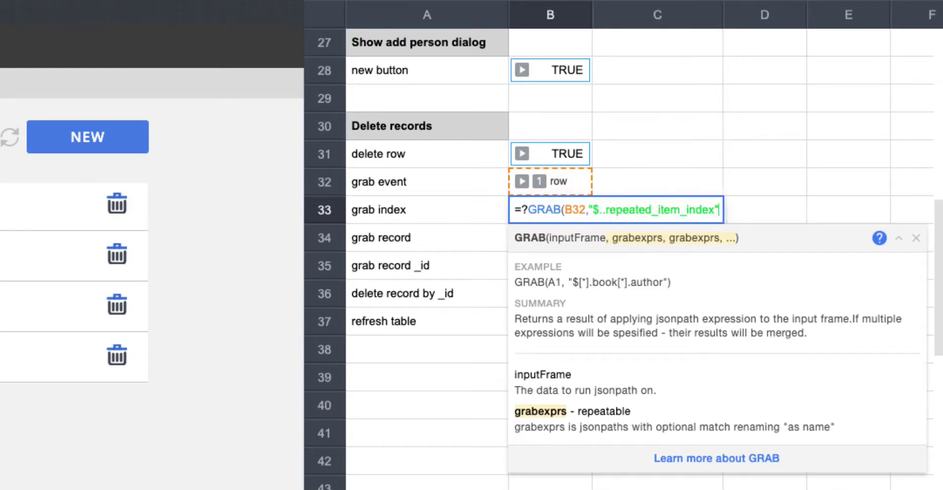
key(Return)
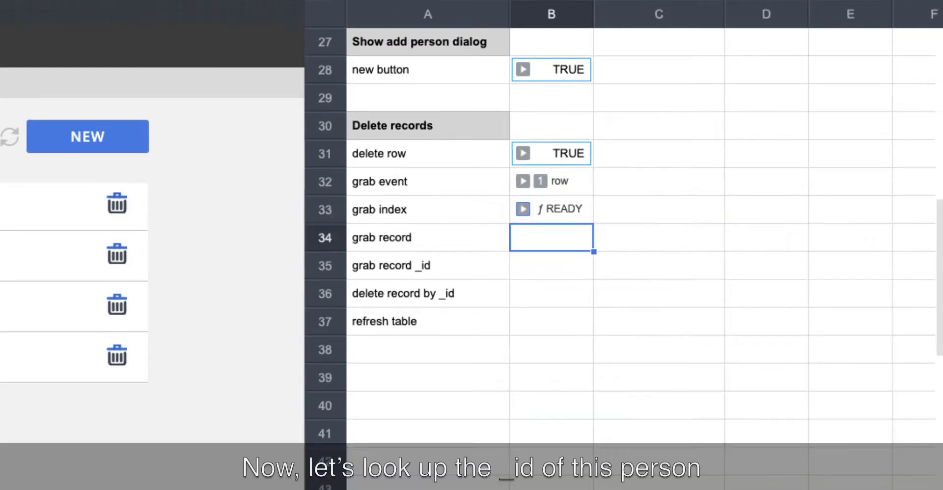
key(Up)
key(Down)
Step: Enter a =?ROW_AT action formula in B34 that takes the clicked record from the list in D18
text(=?row_a)
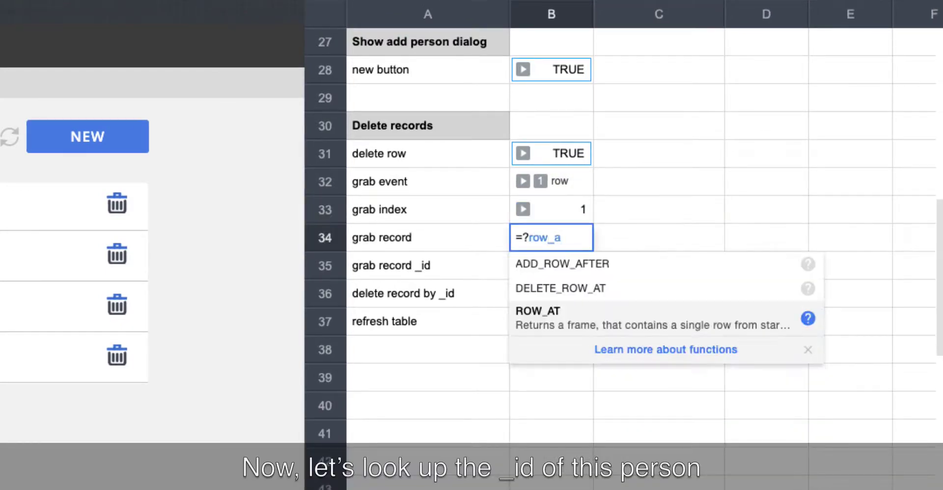
key(Tab)
text(D18))
key(Return)
Step: Enter =?GRAB(B34,"$._id") in B35 to extract the record's _id
text(=?grab)
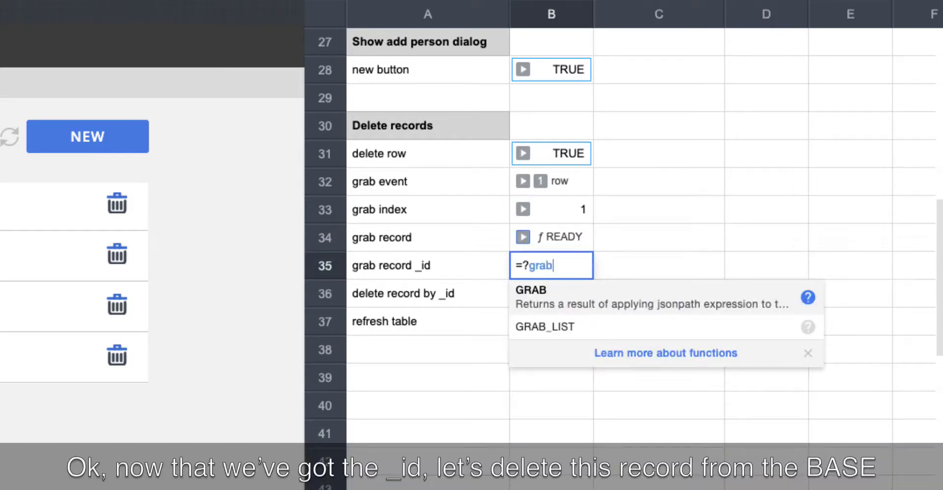
key(Tab)
text(b)
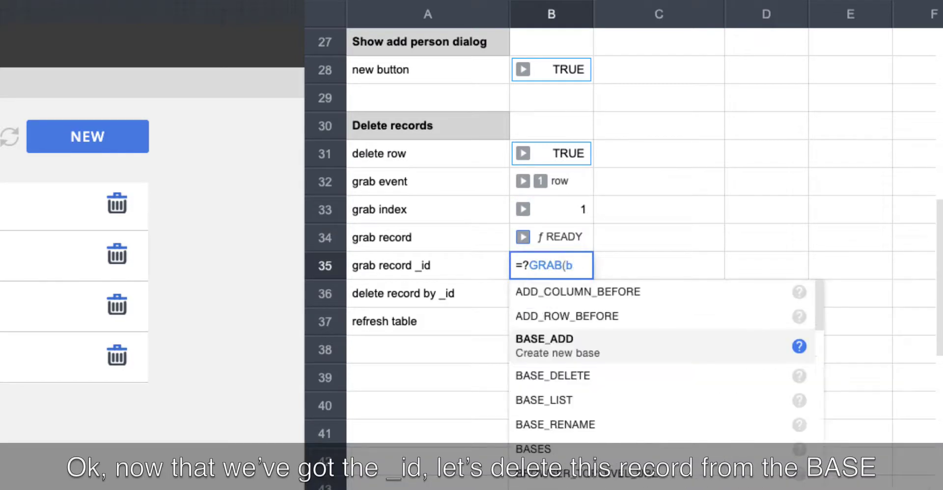
text(34,"$._id"))
key(Return)
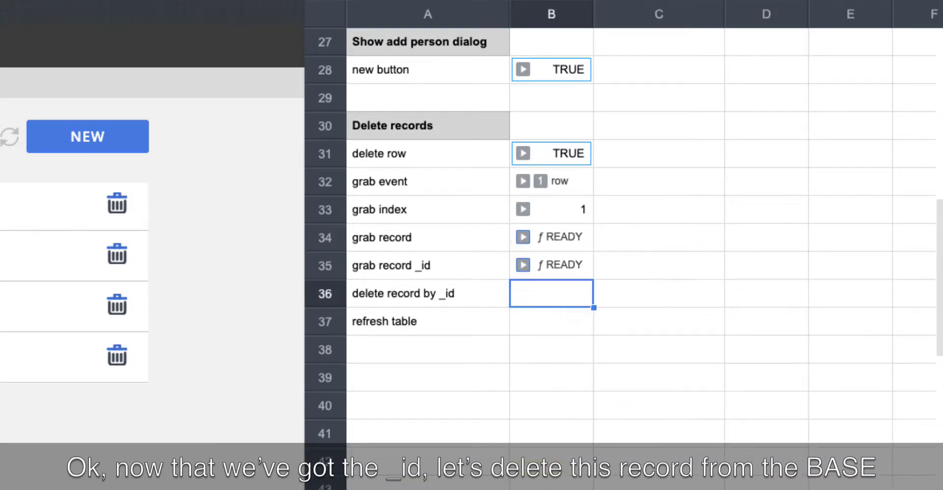
Step: Enter =?DELETE_RECORDS_BY_ID(B2,B6,B35) in B36 to delete the record from the base
text(=?delete_rec)
key(Down)
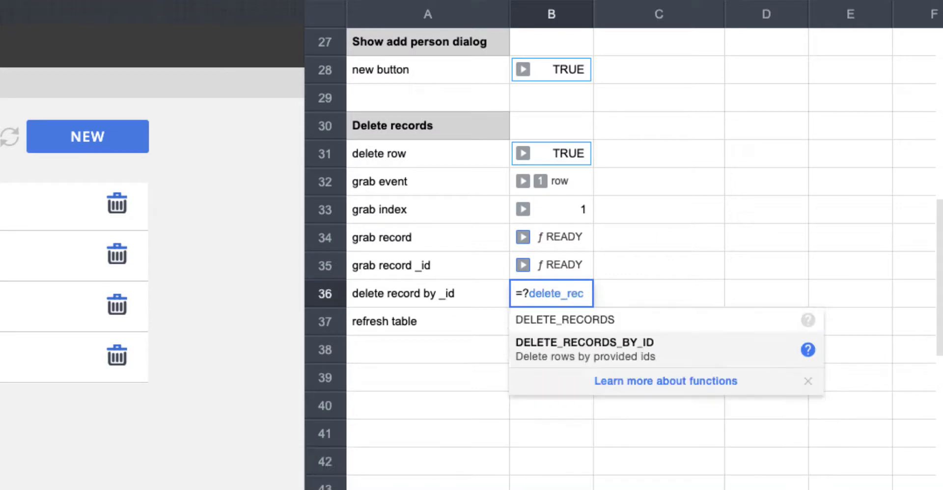
key(Tab)
text(b2,b6,b35))
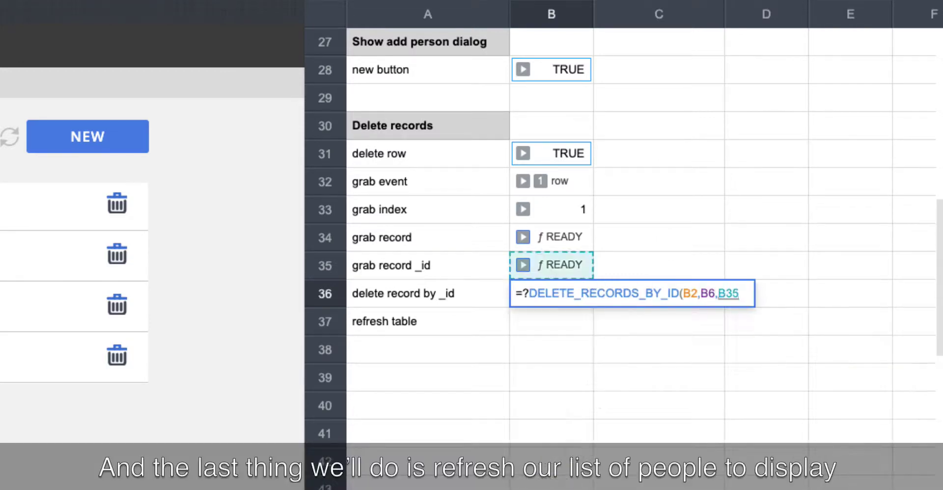
key(Return)
Step: Enter =?DO(D18) in the refresh table cell B37 to reload the displayed records
scroll(558, 265, down, 2)
text(=?do)
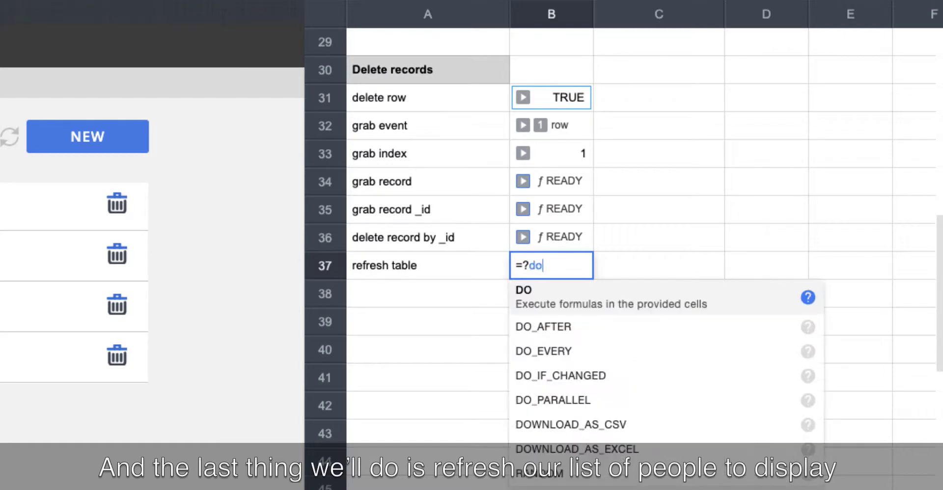
key(Tab)
key(Up)
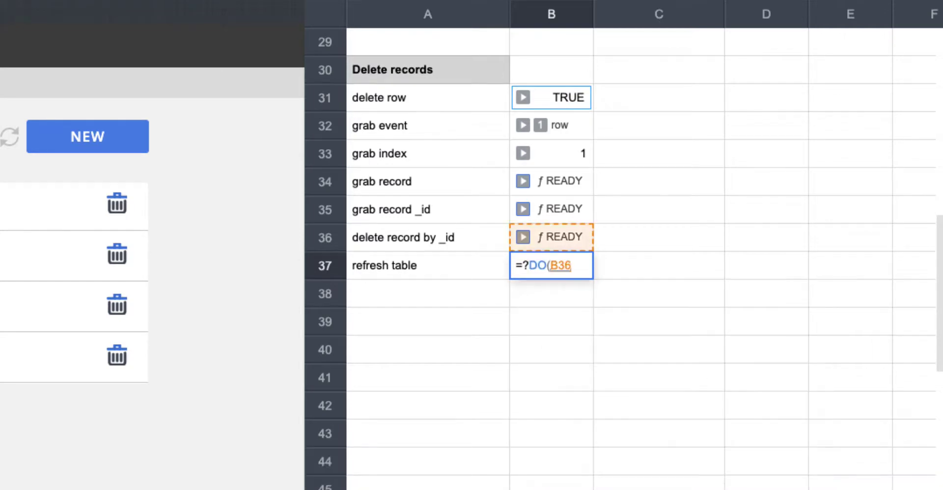
key(Right)
key(Up)
key(Up)
key(Right)
key(Up)
key(Up)
key(Up)
key(Up)
key(Up)
key(Up)
key(Up)
key(Up)
key(Up)
key(Up)
key(Up)
key(Up)
key(Up)
key(Up)
key(Up)
key(Up)
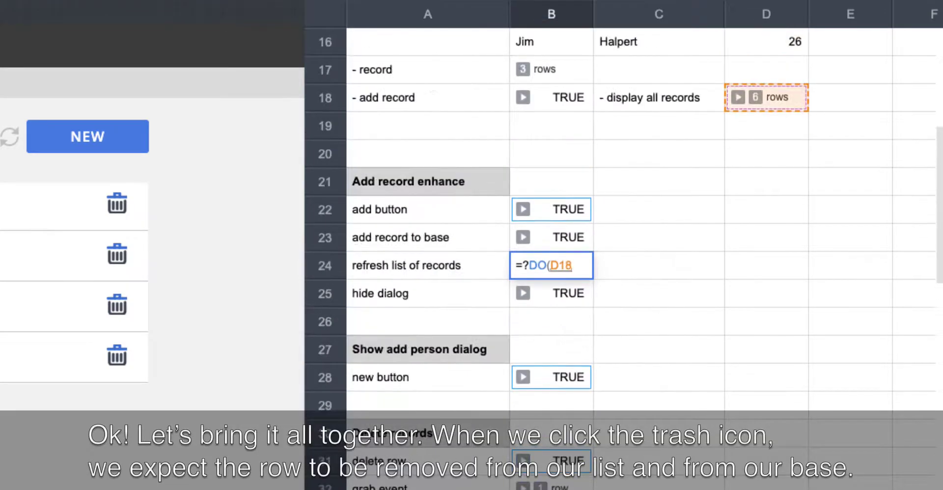
key(Return)
click(557, 378)
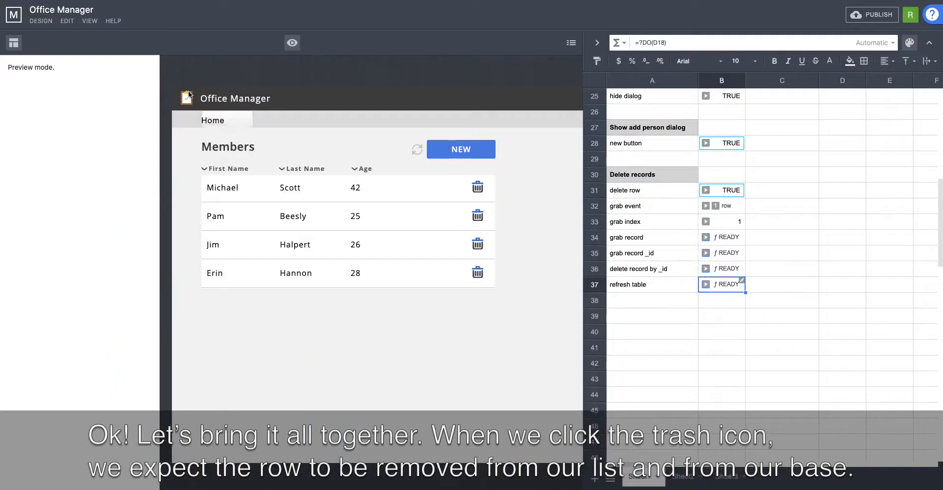
Step: Test the trash icon in preview mode by deleting the first member repeatedly until the list is empty
click(477, 188)
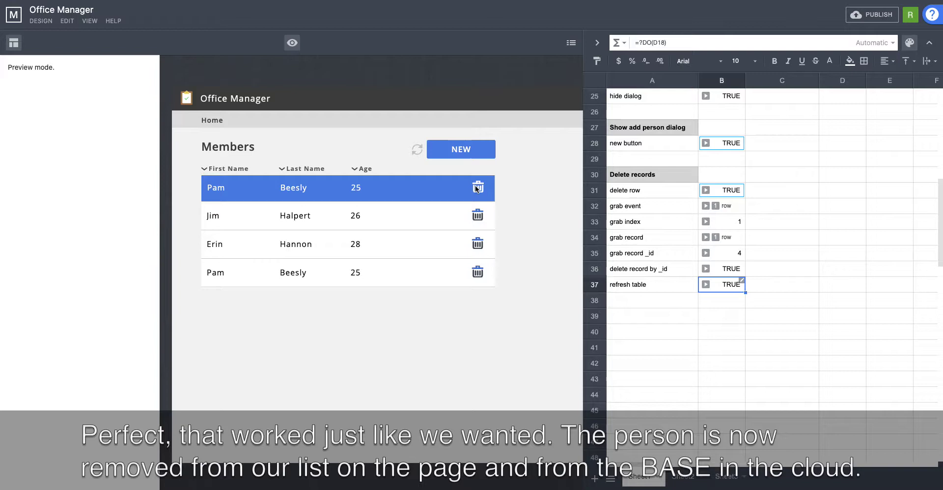
click(477, 188)
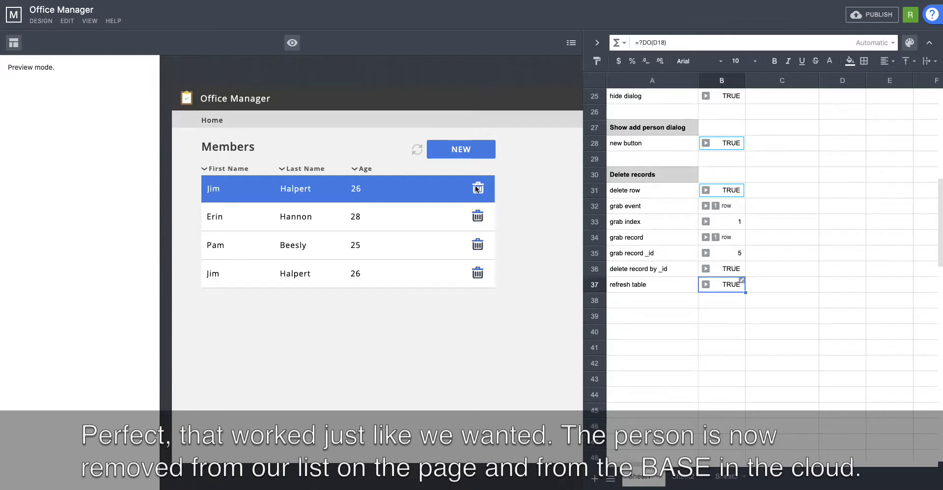
click(477, 189)
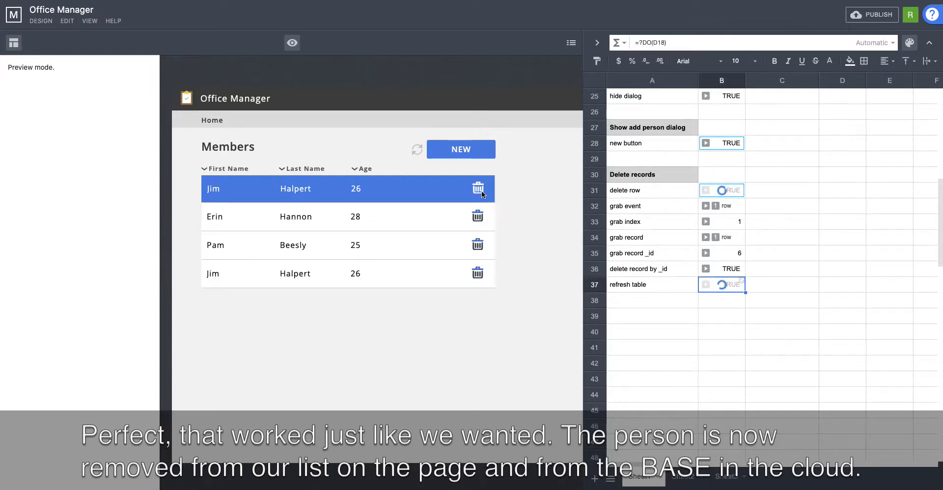
click(481, 190)
click(481, 190)
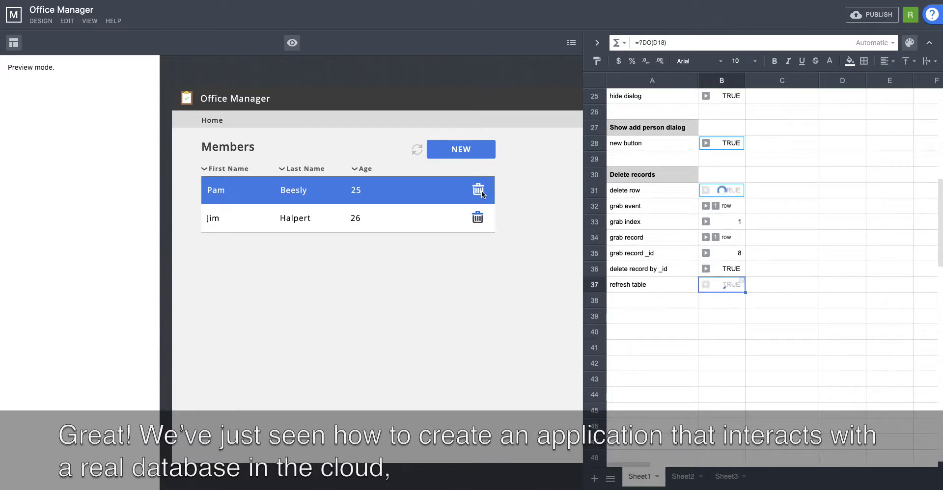
click(481, 190)
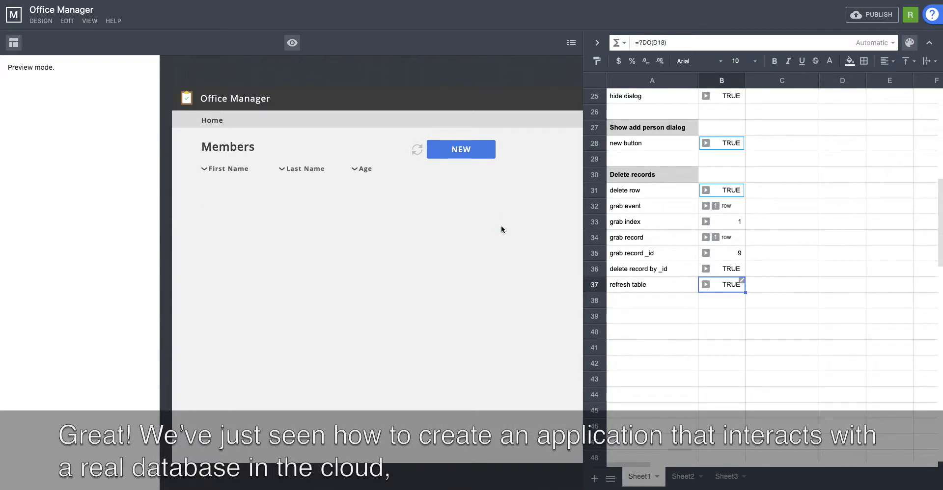